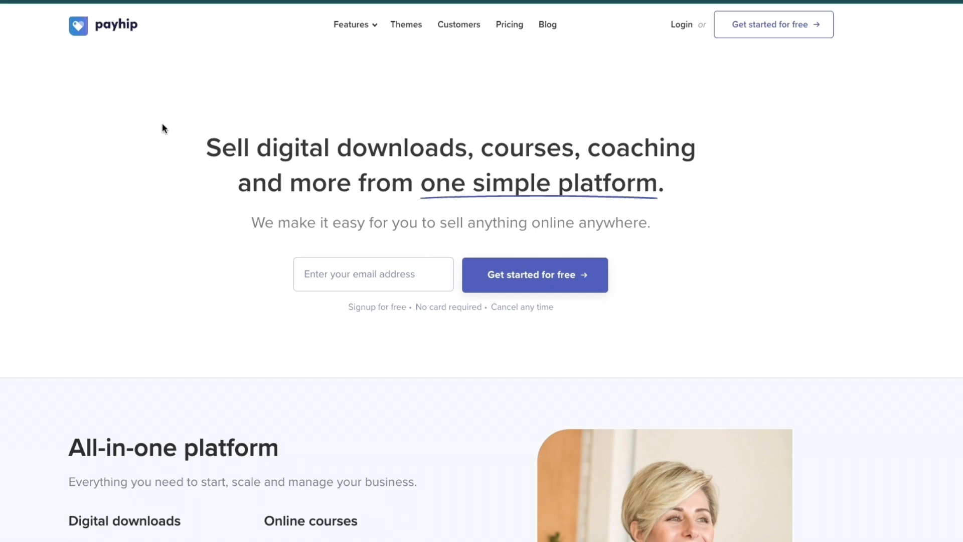
Review the digital downloads offering in the homepage's all-in-one platform section, including the file types it covers.
{"action": "scroll", "coordinate": [187, 191], "scroll_direction": "down", "scroll_amount": 5}
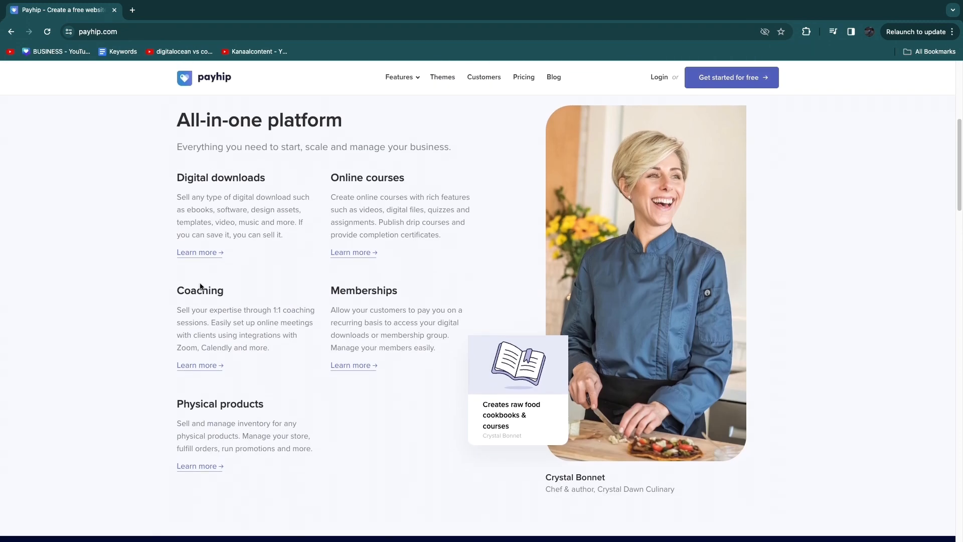
{"action": "left_click_drag", "start_coordinate": [176, 178], "coordinate": [265, 179]}
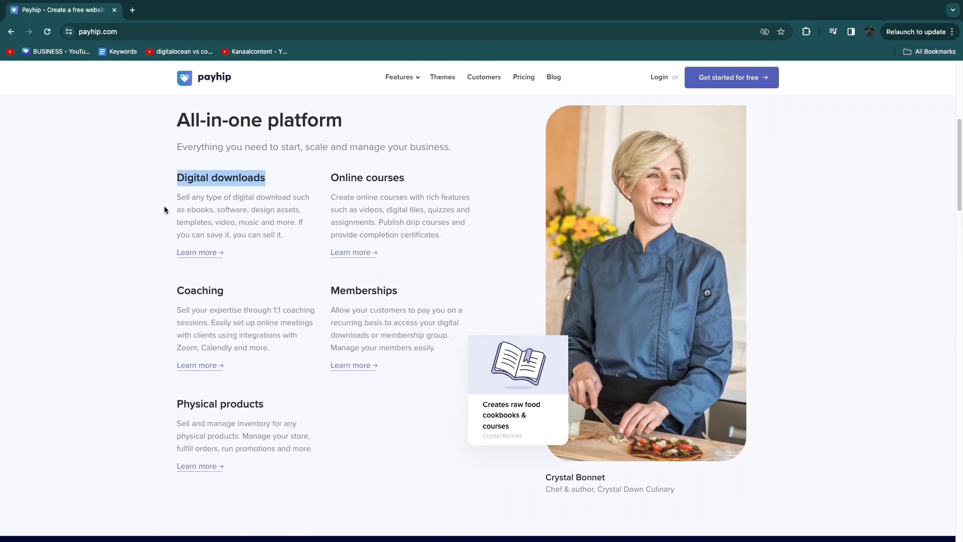
{"action": "left_click_drag", "start_coordinate": [188, 210], "coordinate": [217, 214]}
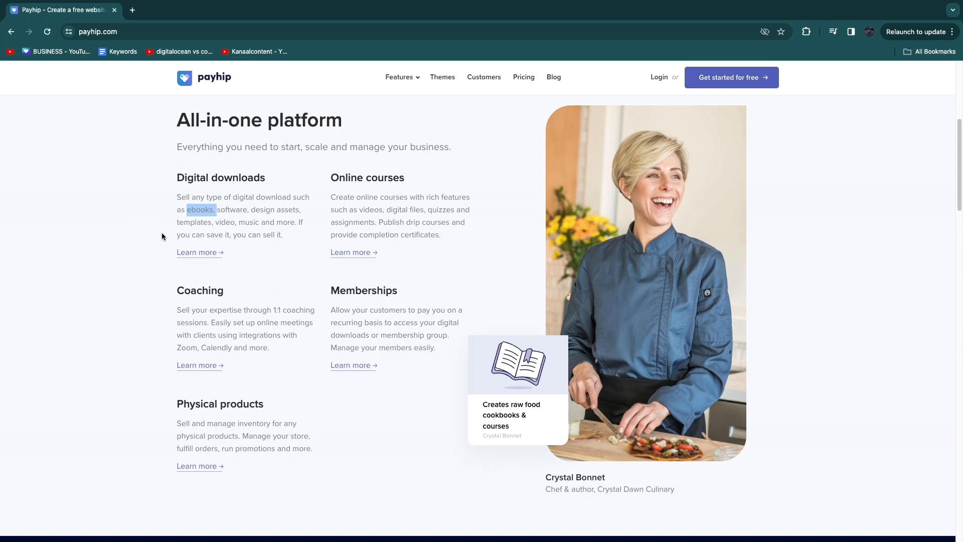
{"action": "left_click", "coordinate": [161, 235]}
{"action": "scroll", "coordinate": [191, 180], "scroll_direction": "up", "scroll_amount": 6}
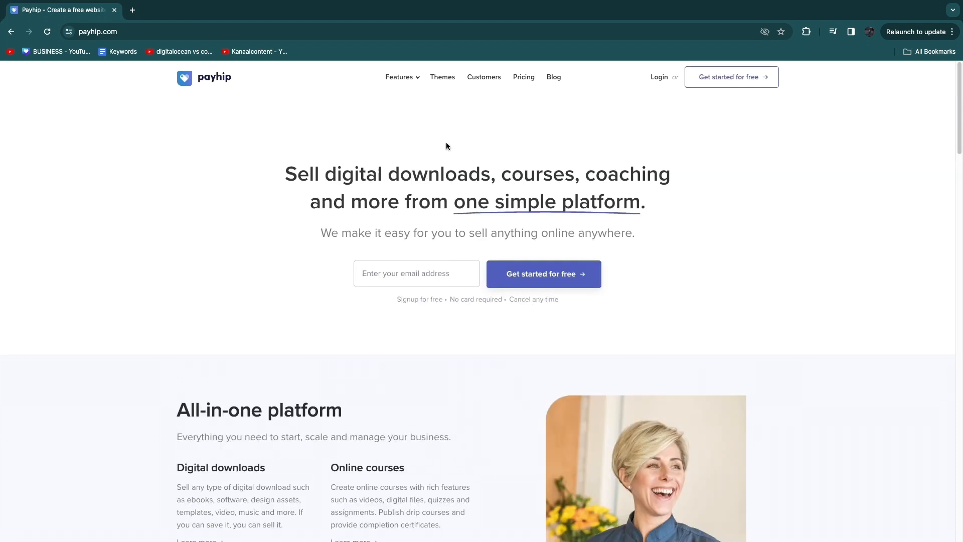
Open the pricing page and compare the monthly prices, transaction fees and included features of the Free Forever, Plus and Pro plans.
{"action": "left_click", "coordinate": [523, 78]}
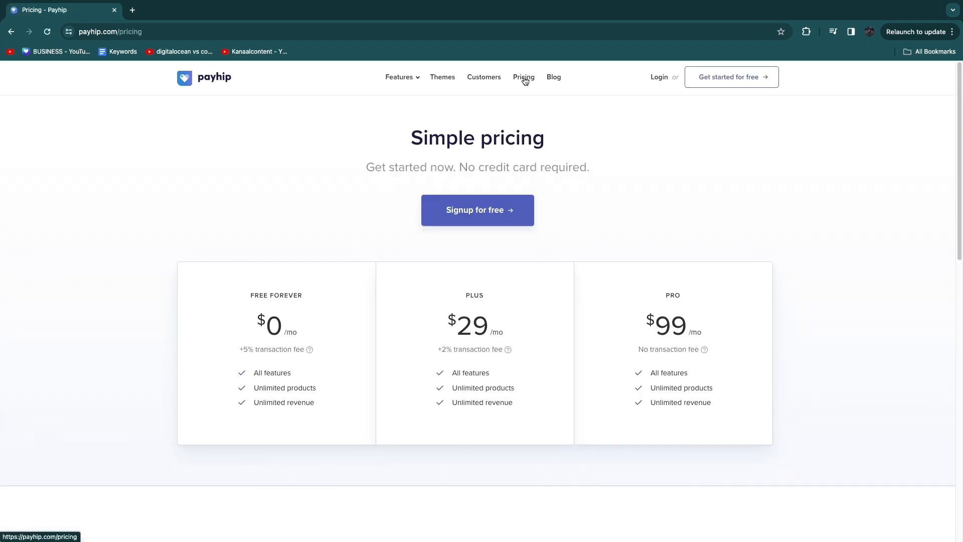
{"action": "left_click_drag", "start_coordinate": [250, 295], "coordinate": [311, 299]}
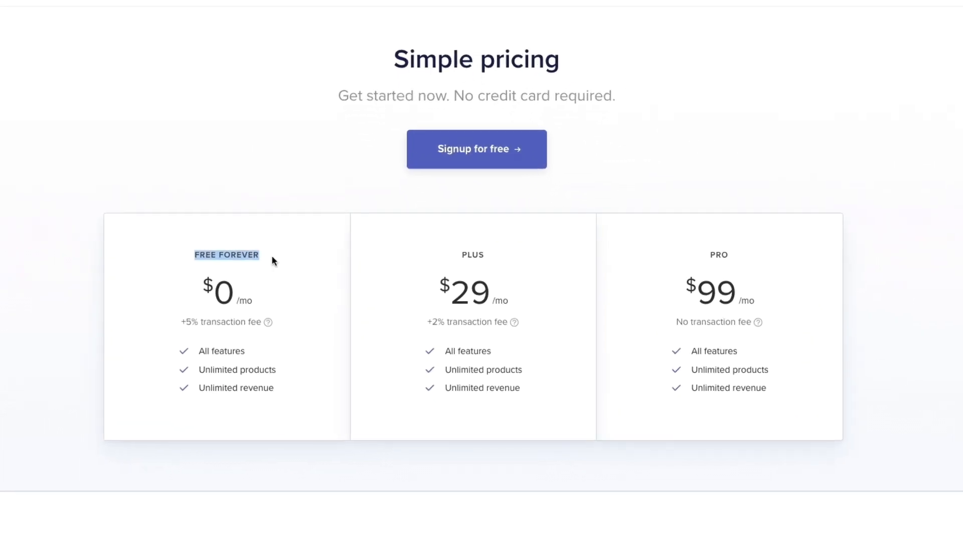
{"action": "left_click_drag", "start_coordinate": [195, 290], "coordinate": [293, 307]}
{"action": "left_click", "coordinate": [155, 279]}
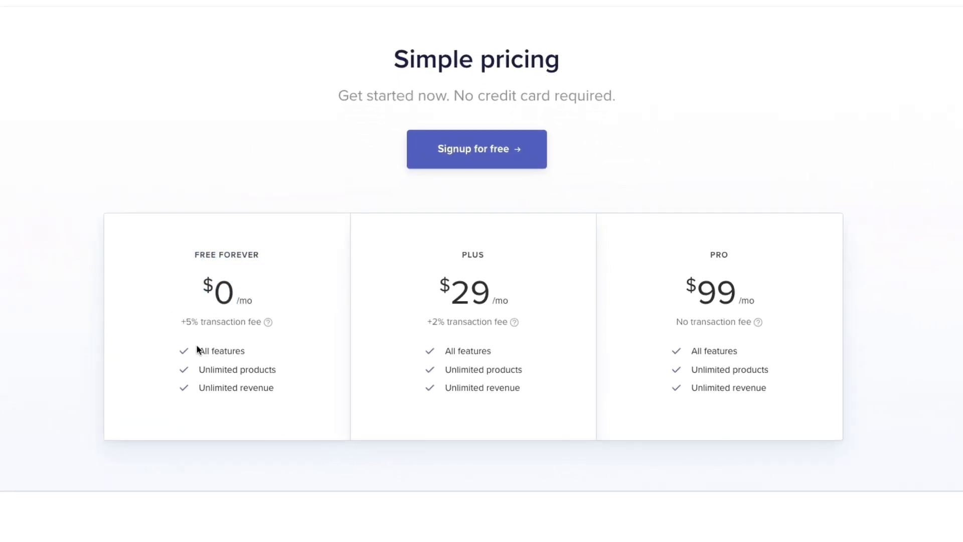
{"action": "left_click_drag", "start_coordinate": [227, 356], "coordinate": [280, 370]}
{"action": "left_click", "coordinate": [304, 402]}
{"action": "left_click_drag", "start_coordinate": [184, 326], "coordinate": [251, 326]}
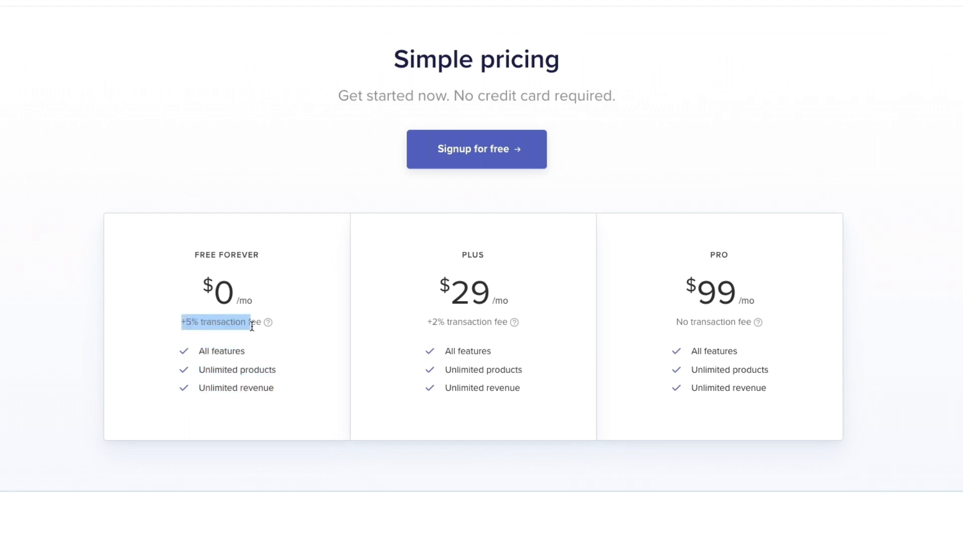
{"action": "left_click", "coordinate": [279, 346]}
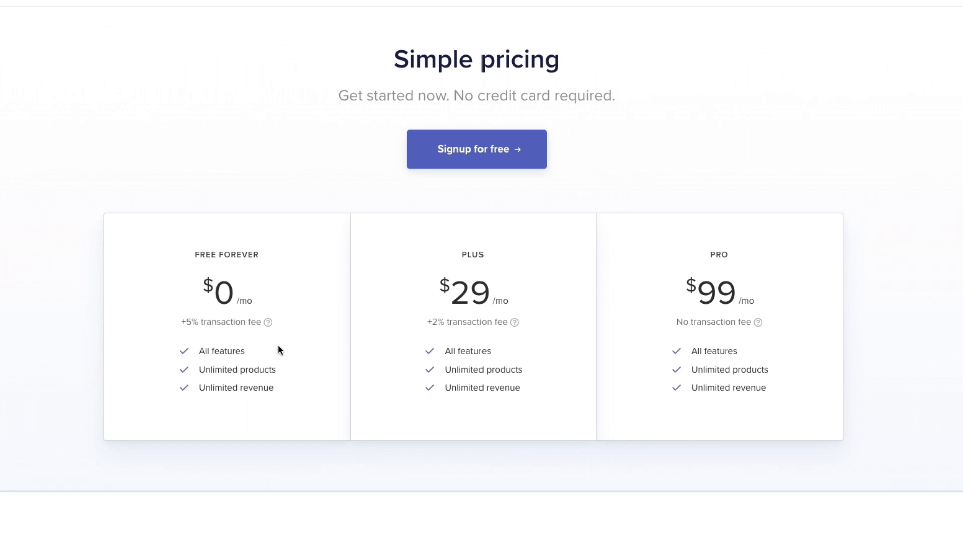
{"action": "left_click_drag", "start_coordinate": [440, 287], "coordinate": [509, 303]}
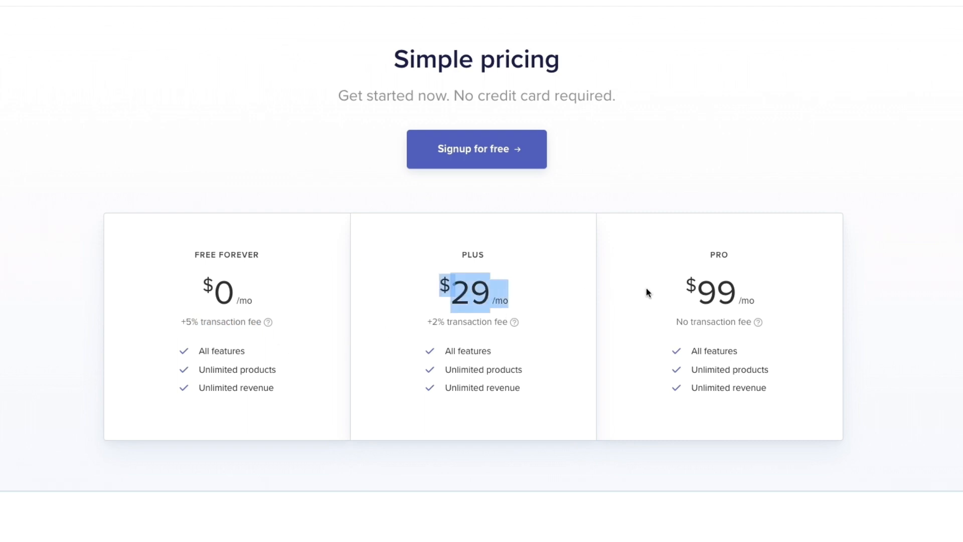
{"action": "left_click_drag", "start_coordinate": [646, 288], "coordinate": [751, 310]}
{"action": "left_click_drag", "start_coordinate": [427, 322], "coordinate": [597, 356]}
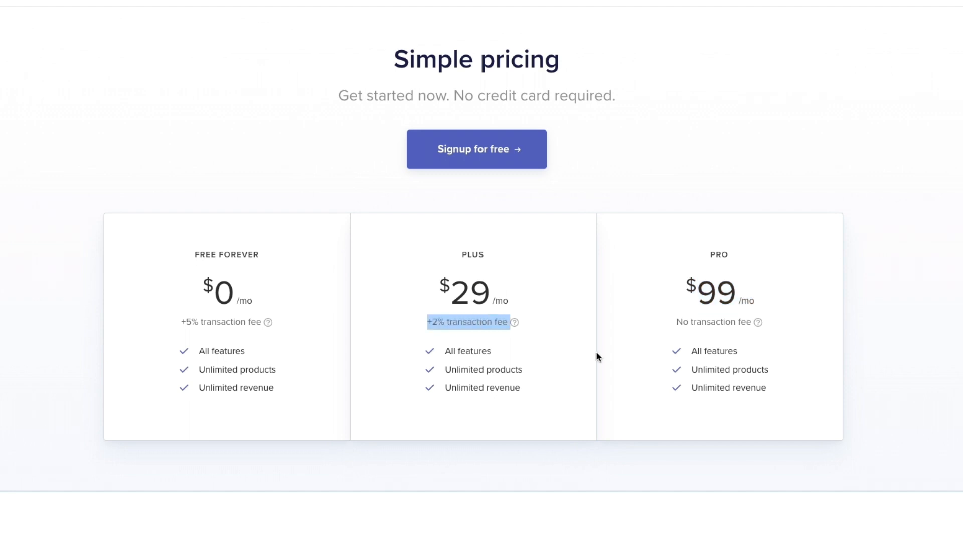
{"action": "left_click", "coordinate": [593, 351]}
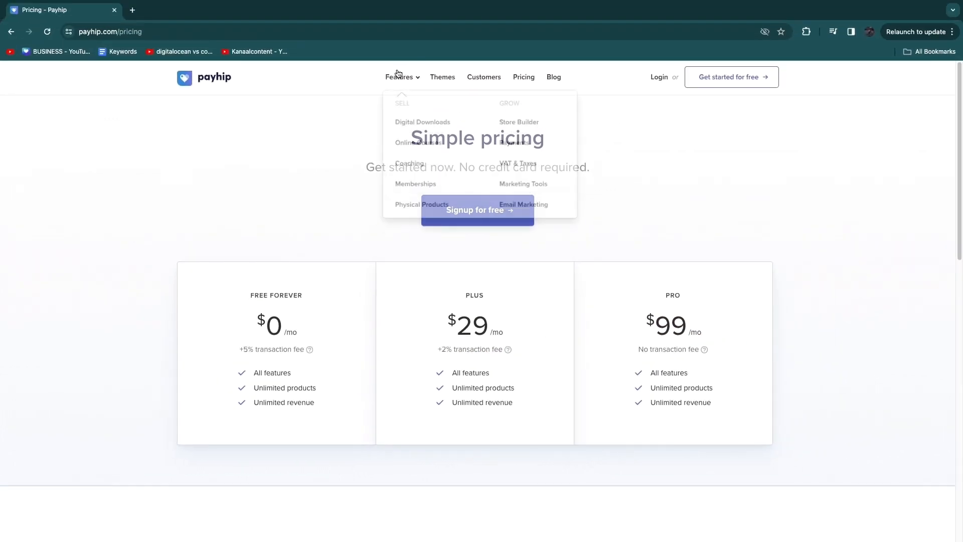
Return to the homepage and sign up for a free account with the business e-mail address.
{"action": "left_click", "coordinate": [214, 85]}
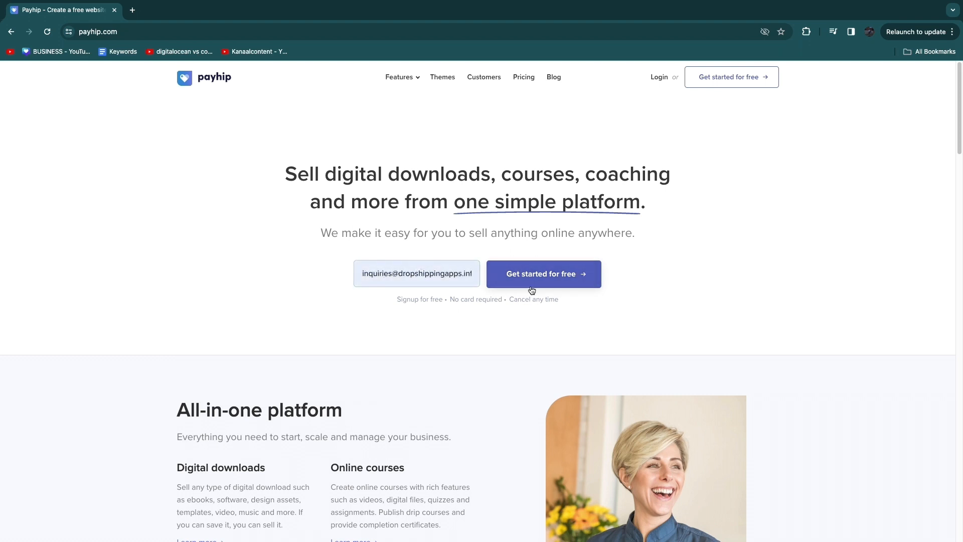
{"action": "left_click", "coordinate": [562, 278]}
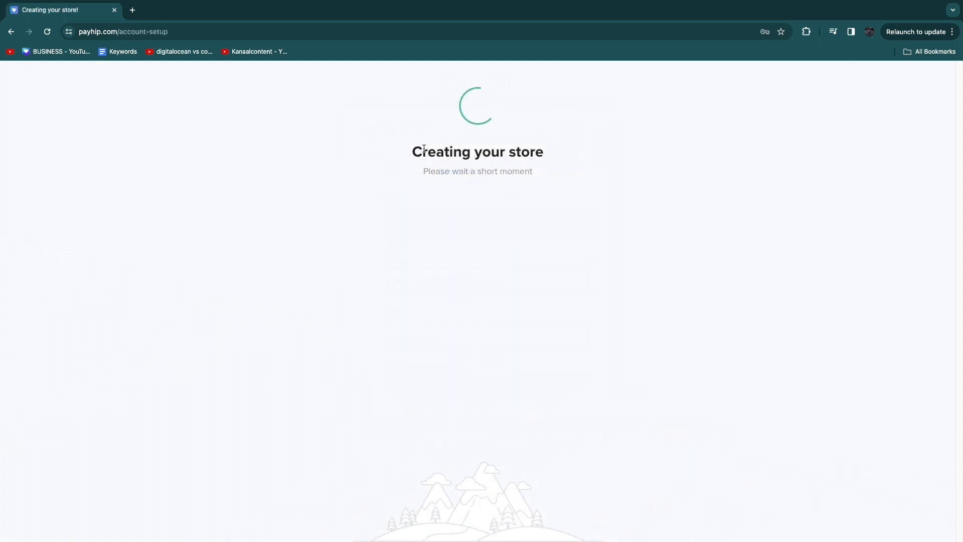
{"action": "left_click_drag", "start_coordinate": [413, 151], "coordinate": [551, 159]}
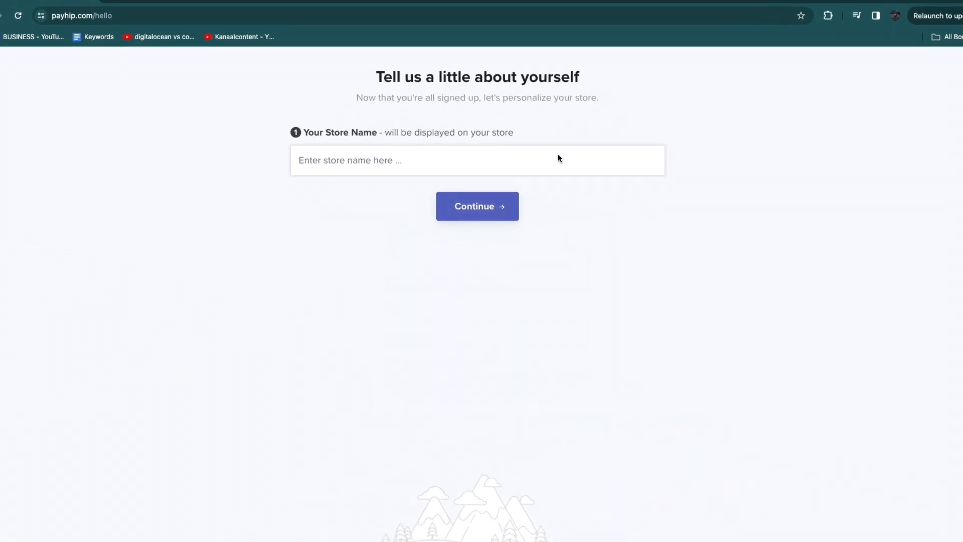
Name the store danisebooks, continue to the store username and finish the setup to start selling.
{"action": "left_click", "coordinate": [571, 140]}
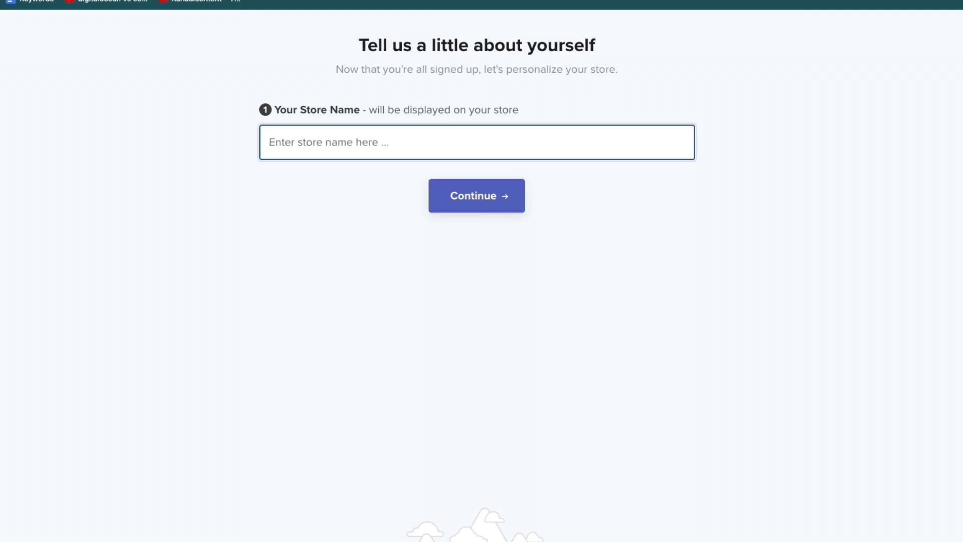
{"action": "type", "text": "danisebooks"}
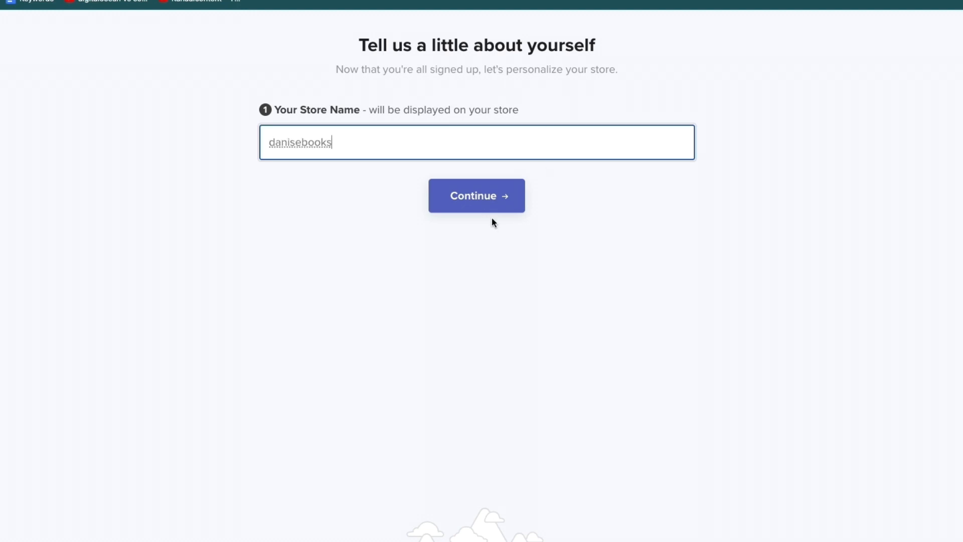
{"action": "left_click", "coordinate": [478, 206]}
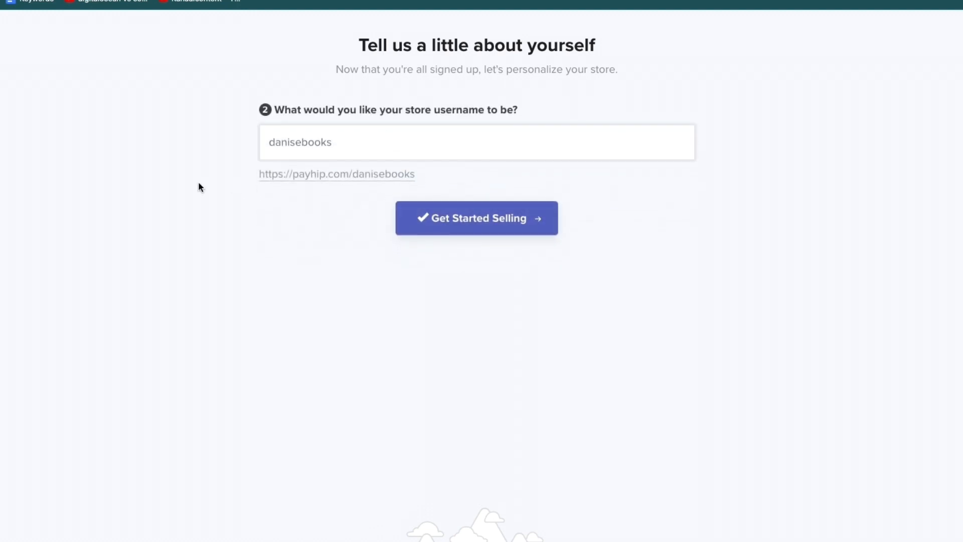
{"action": "left_click_drag", "start_coordinate": [230, 173], "coordinate": [334, 189]}
{"action": "left_click", "coordinate": [261, 180]}
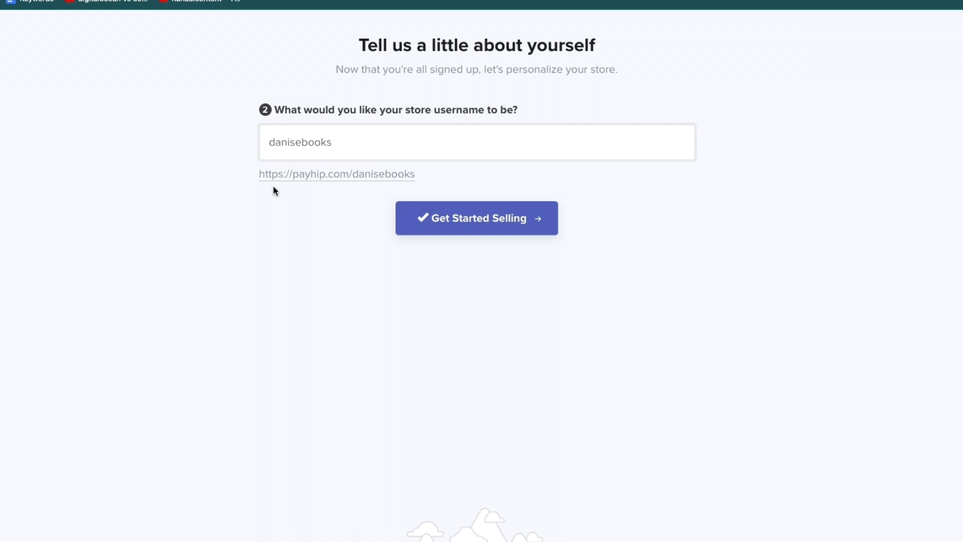
{"action": "left_click", "coordinate": [483, 229]}
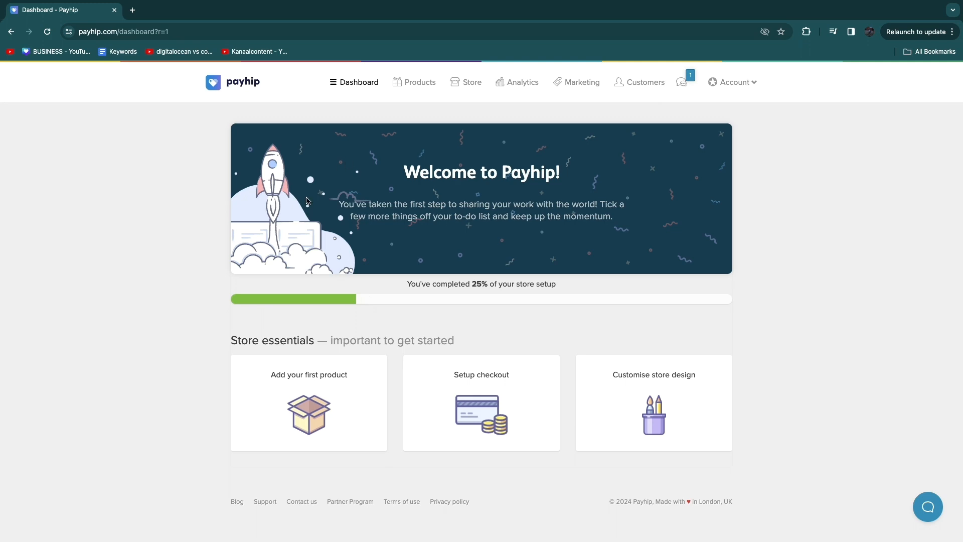
Open the store's domain settings, examine the steps for connecting an existing domain, and close the dialog without connecting one.
{"action": "left_click", "coordinate": [460, 87]}
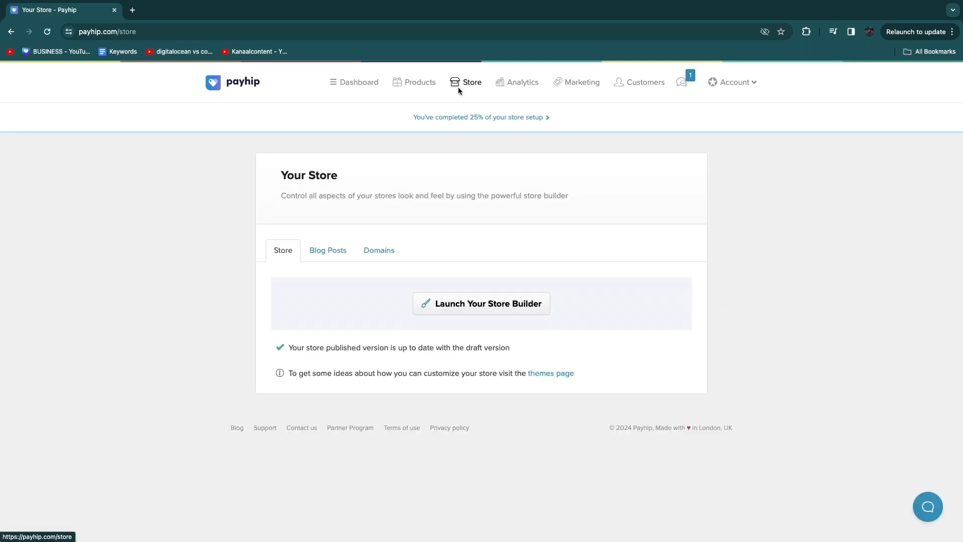
{"action": "left_click", "coordinate": [340, 290]}
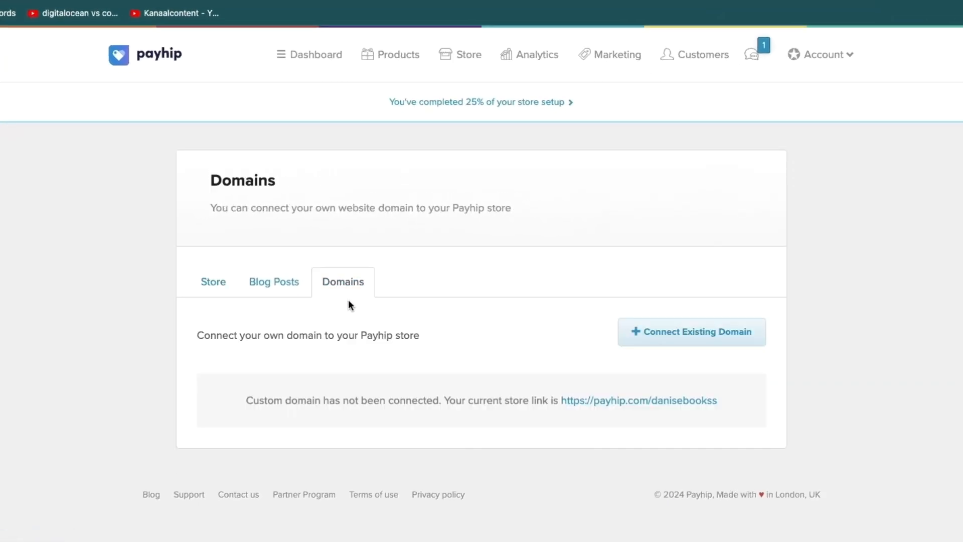
{"action": "left_click", "coordinate": [677, 333]}
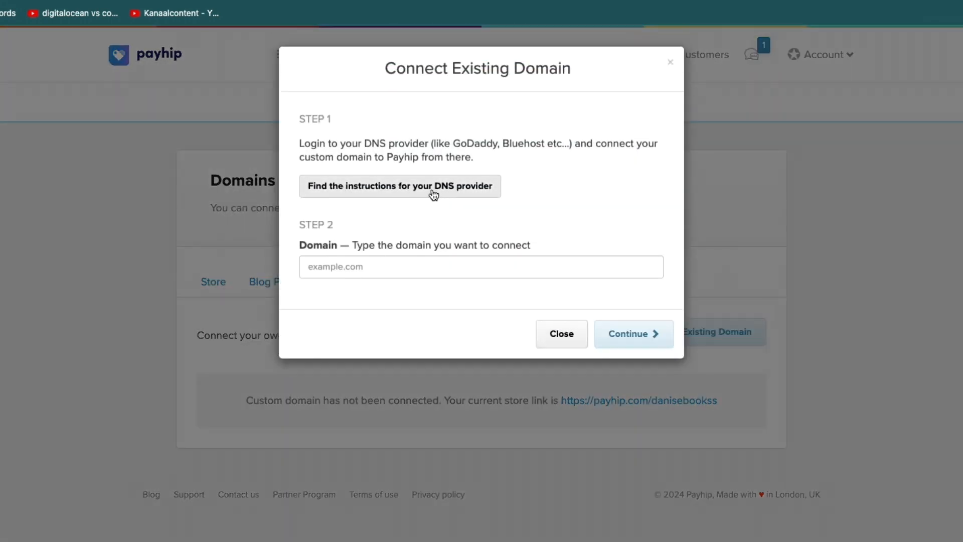
{"action": "left_click_drag", "start_coordinate": [298, 247], "coordinate": [509, 244]}
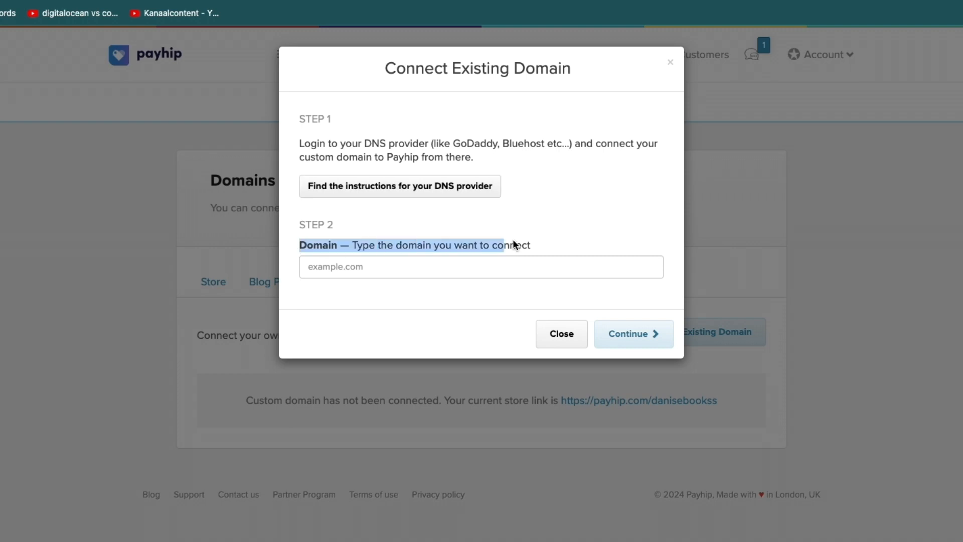
{"action": "left_click", "coordinate": [365, 297]}
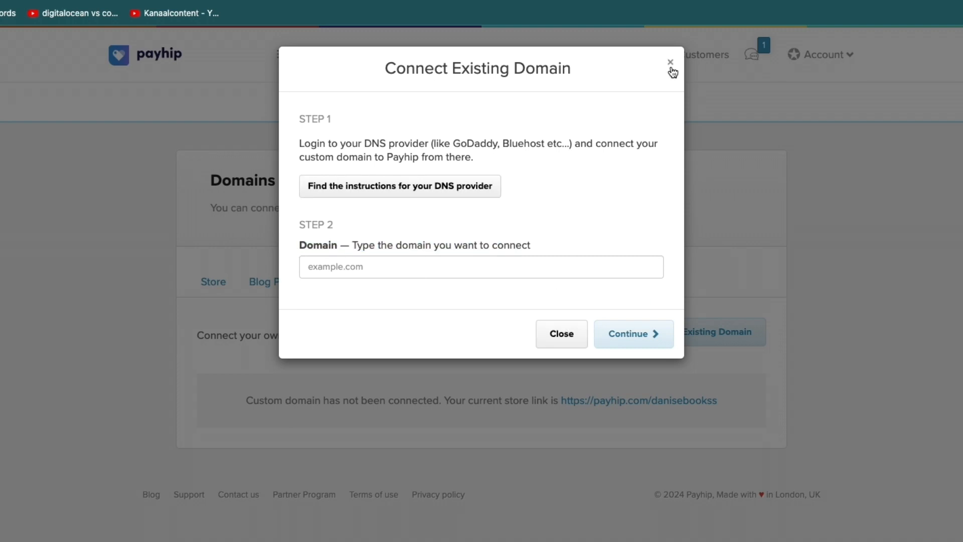
{"action": "triple_click", "coordinate": [652, 62]}
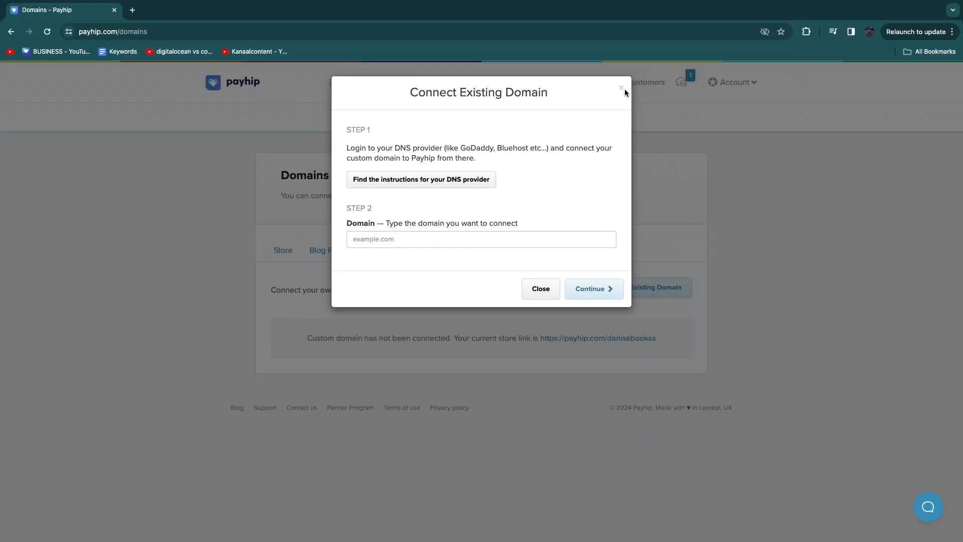
{"action": "left_click", "coordinate": [629, 83]}
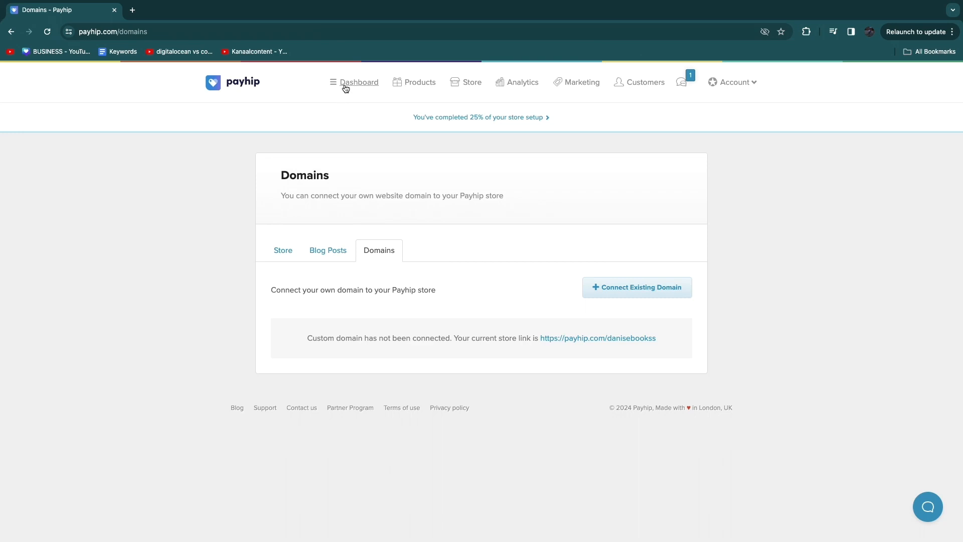
Return to the dashboard and start adding the first product, choosing Digital Product as its type.
{"action": "left_click", "coordinate": [346, 88]}
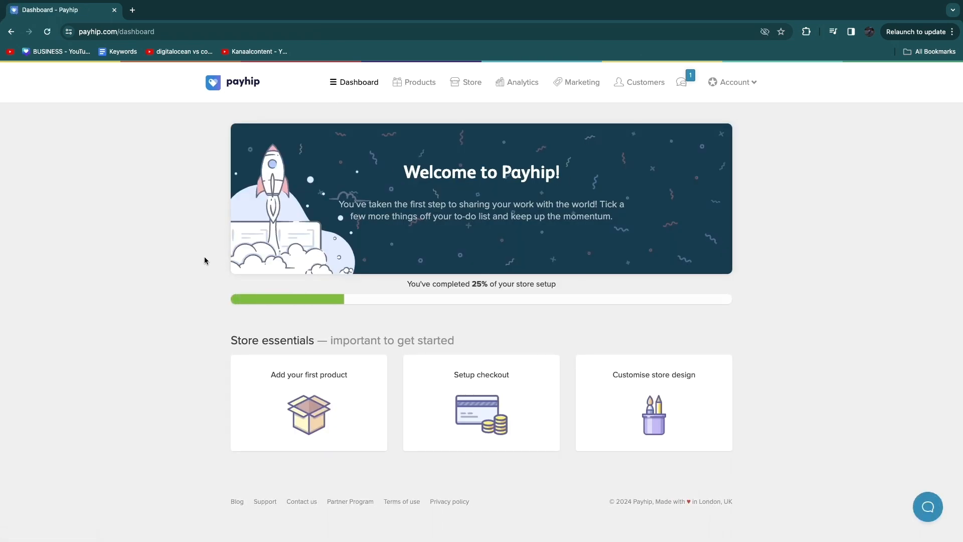
{"action": "left_click", "coordinate": [314, 389]}
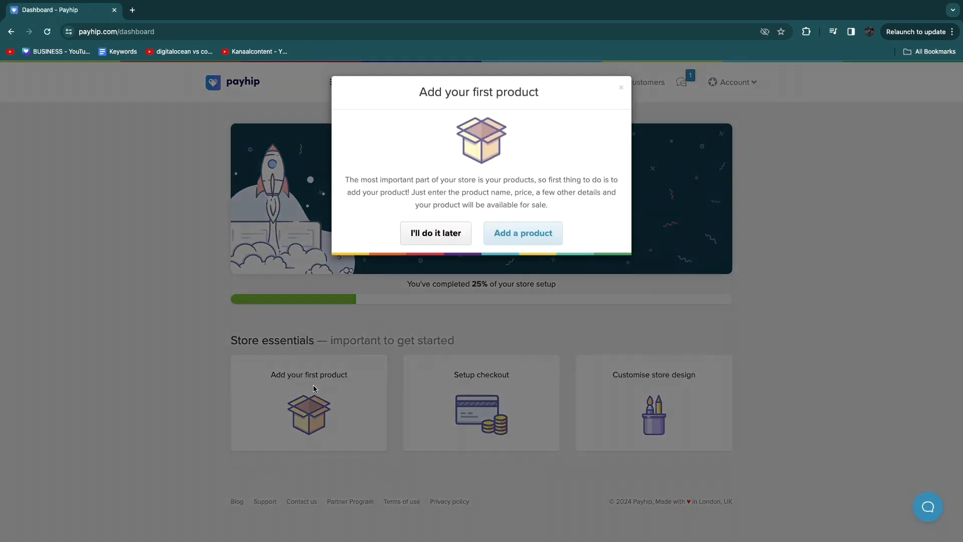
{"action": "left_click", "coordinate": [518, 235]}
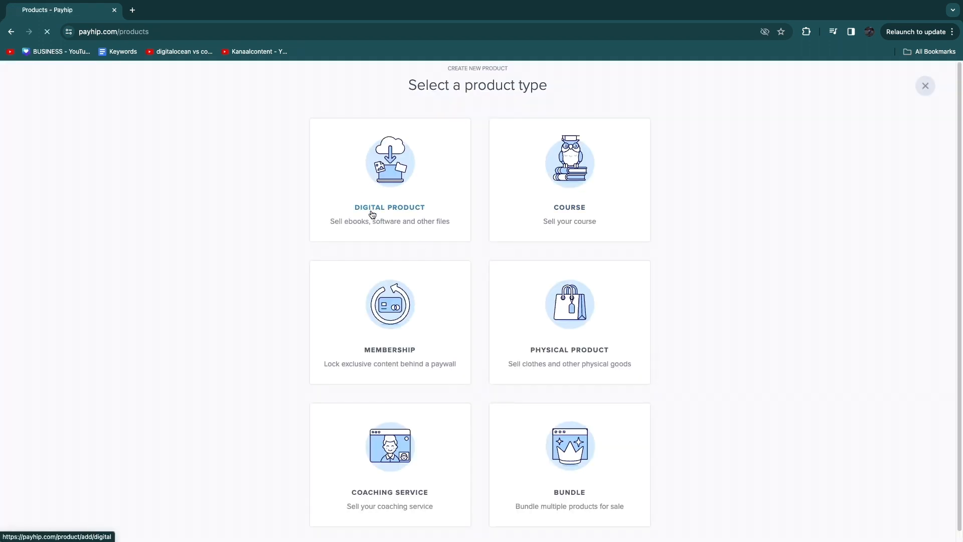
{"action": "left_click", "coordinate": [371, 216]}
Upload Badge.png from the Downloads folder as the digital product's file.
{"action": "left_click", "coordinate": [345, 311]}
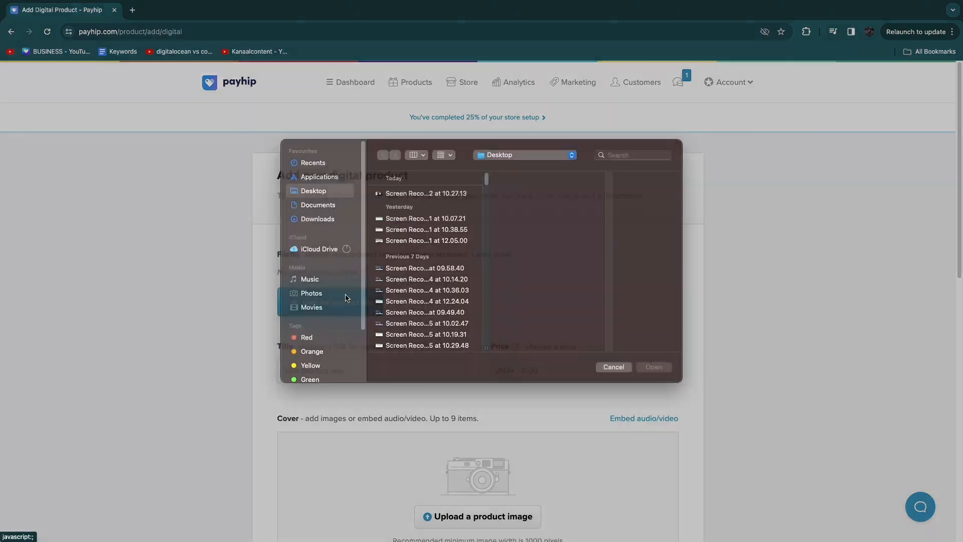
{"action": "left_click", "coordinate": [301, 227]}
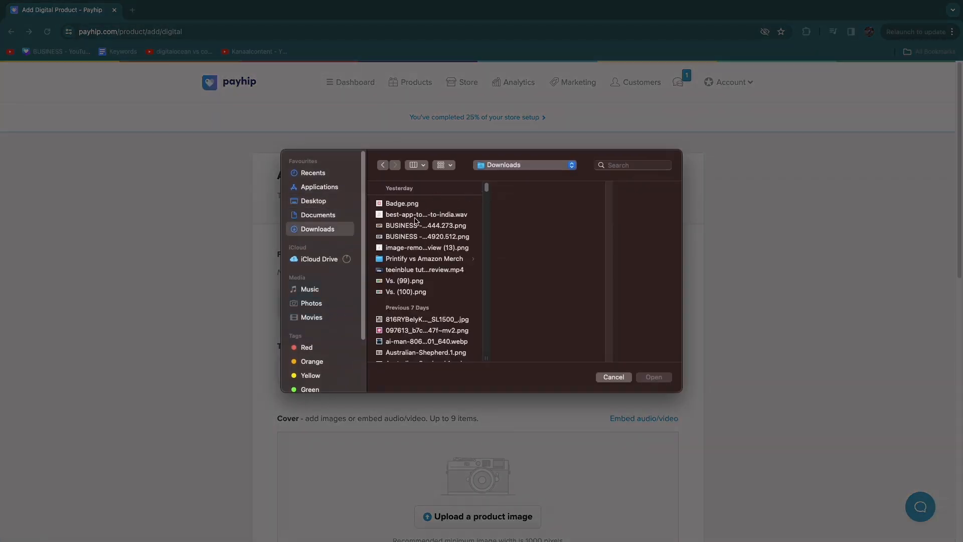
{"action": "left_click", "coordinate": [433, 204]}
{"action": "double_click", "coordinate": [433, 204]}
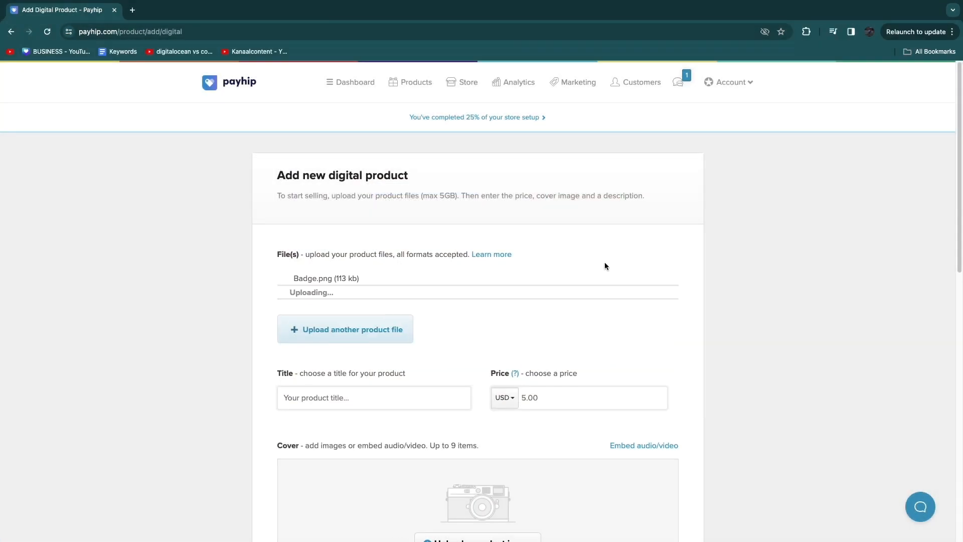
Enter "n" as the title of the new digital product.
{"action": "scroll", "coordinate": [299, 304], "scroll_direction": "down", "scroll_amount": 2}
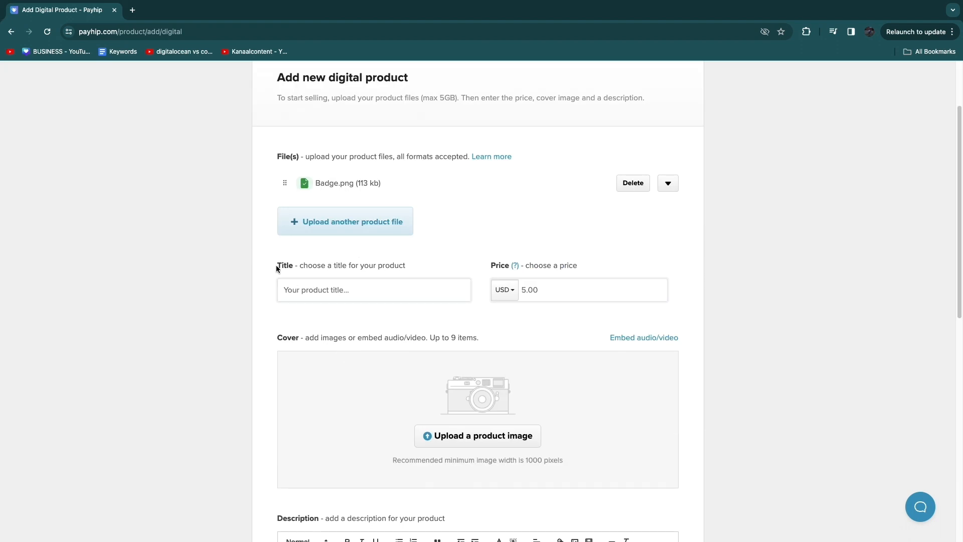
{"action": "left_click", "coordinate": [318, 290]}
{"action": "scroll", "coordinate": [339, 290], "scroll_direction": "down", "scroll_amount": 1}
{"action": "type", "text": "n"}
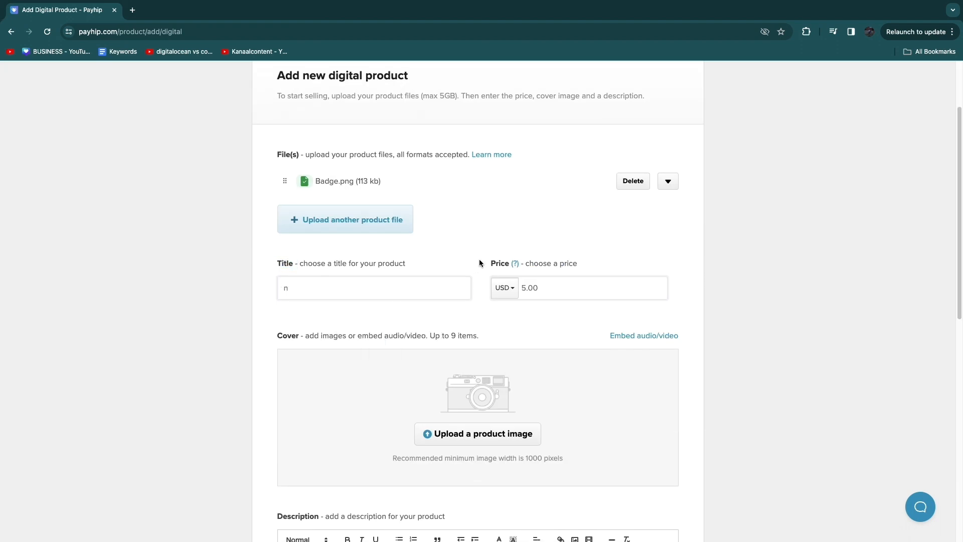
Set the product's price to 50.00, keeping USD as the currency.
{"action": "left_click_drag", "start_coordinate": [479, 263], "coordinate": [537, 264]}
{"action": "left_click", "coordinate": [504, 288]}
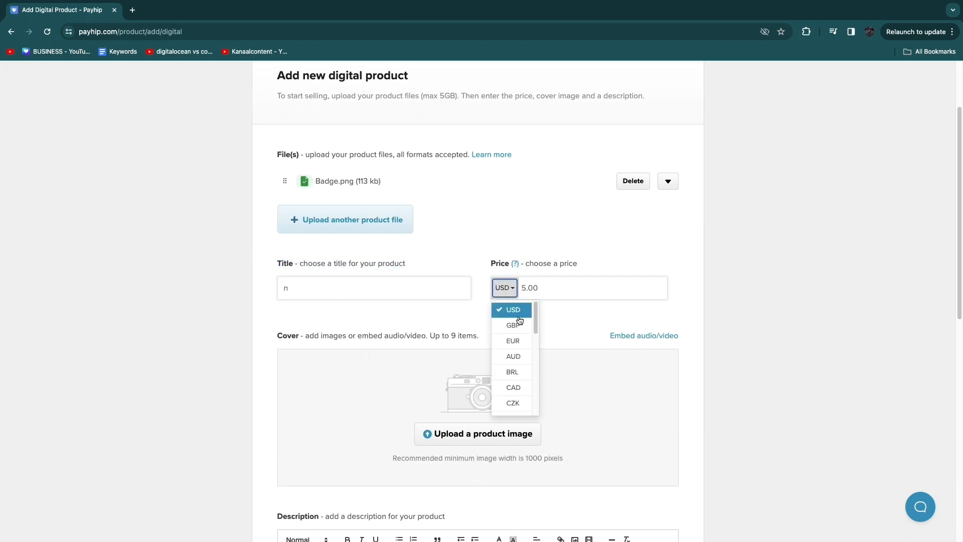
{"action": "left_click", "coordinate": [532, 290]}
{"action": "left_click", "coordinate": [532, 291]}
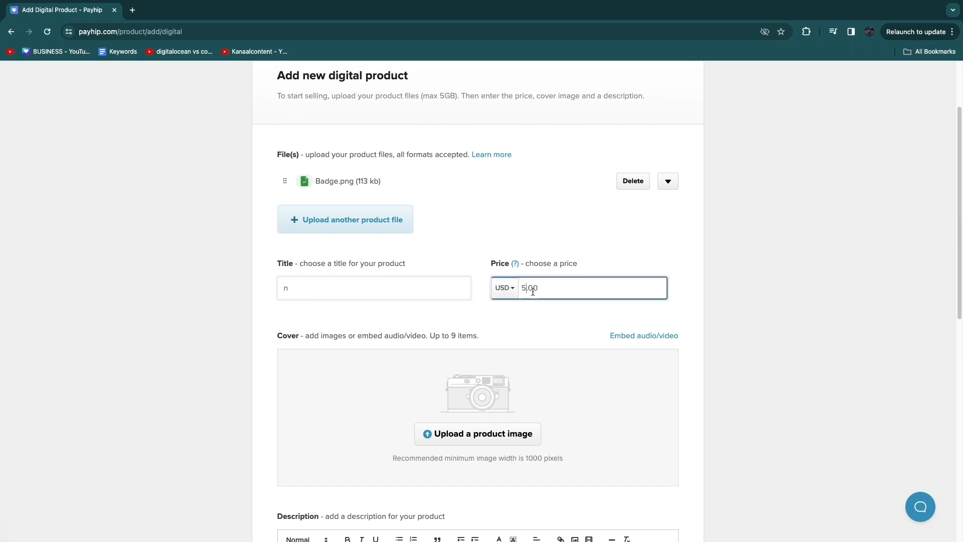
{"action": "type", "text": "0"}
{"action": "left_click", "coordinate": [540, 243]}
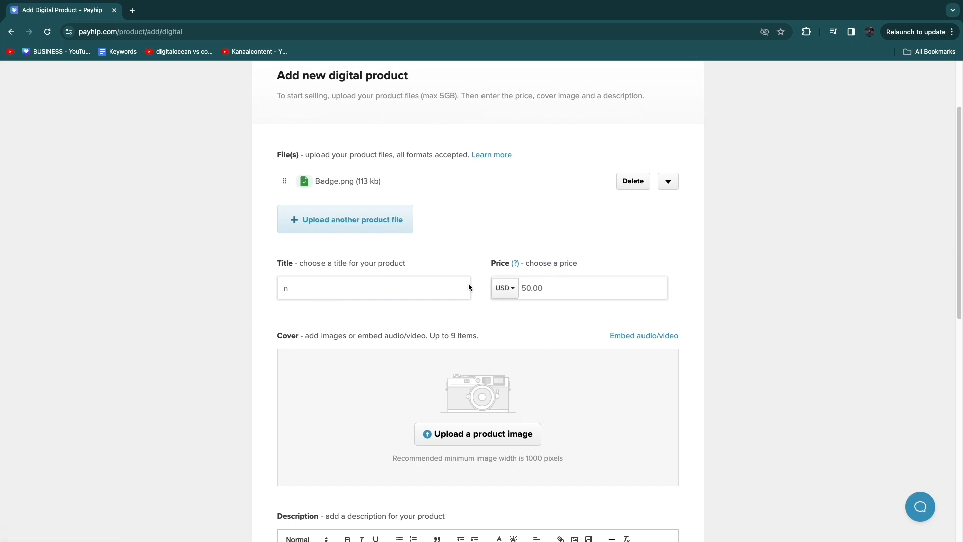
Upload Vs. (99).png from the Downloads folder as the product's cover image, and check the audio/video embed option without adding a link.
{"action": "scroll", "coordinate": [477, 316], "scroll_direction": "down", "scroll_amount": 2}
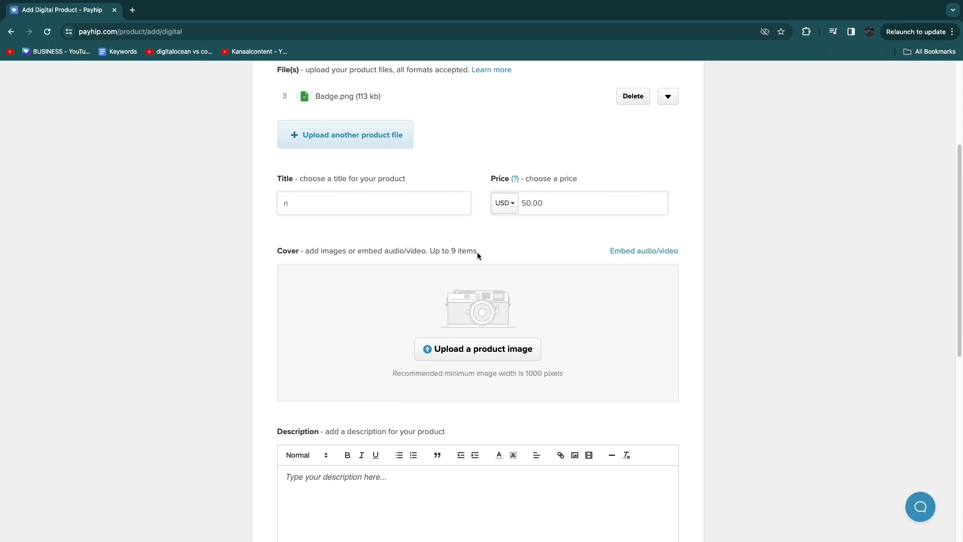
{"action": "left_click", "coordinate": [483, 360]}
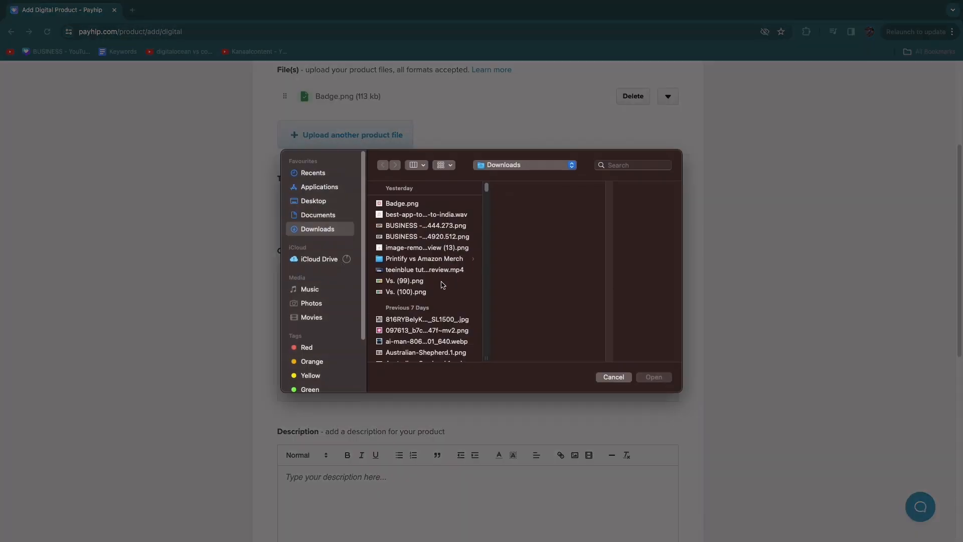
{"action": "double_click", "coordinate": [416, 281]}
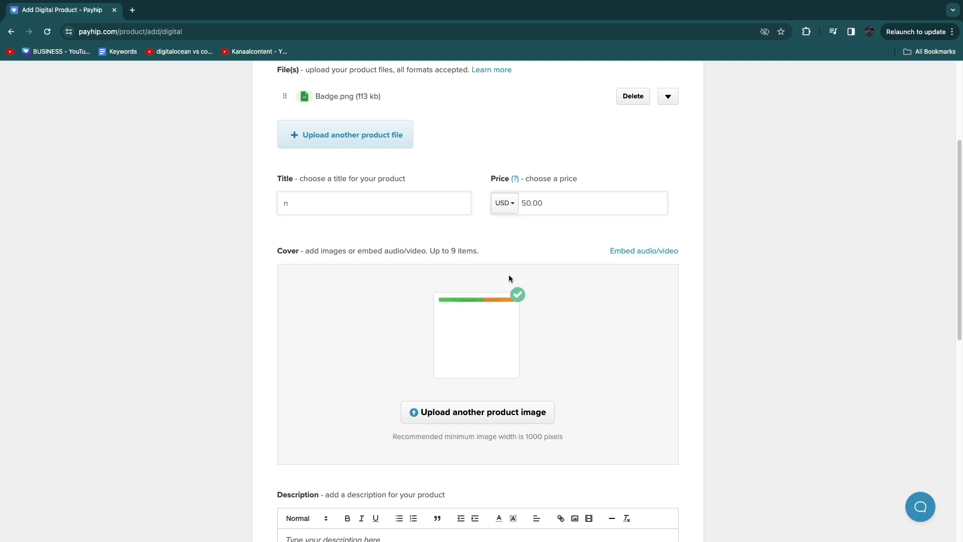
{"action": "left_click", "coordinate": [619, 250]}
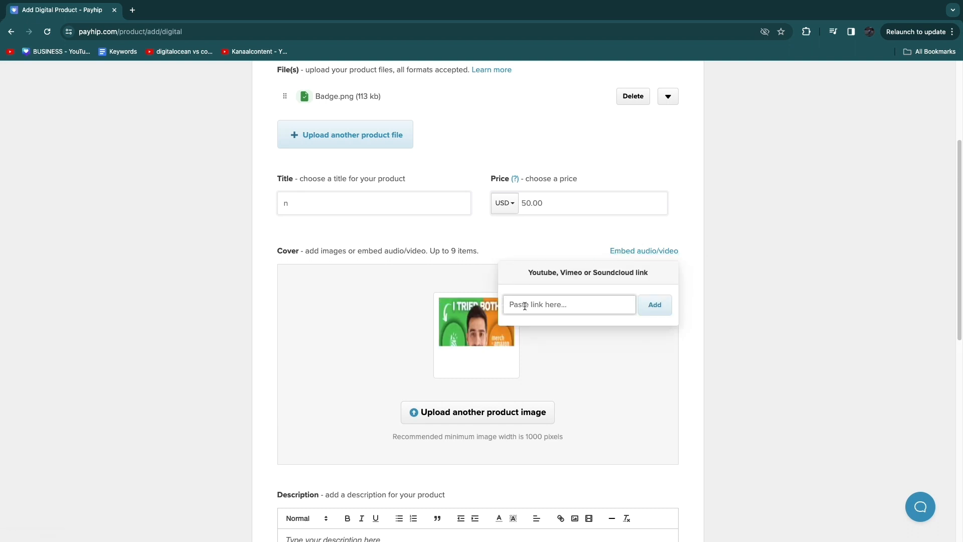
{"action": "left_click", "coordinate": [758, 315]}
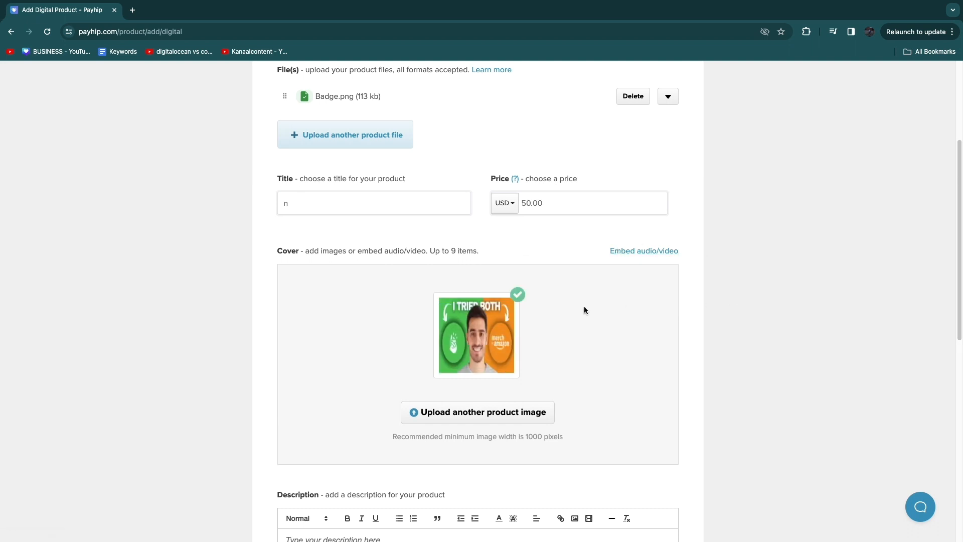
Expand the advanced options below the description and visibility settings and mark the product as an ebook.
{"action": "scroll", "coordinate": [552, 311], "scroll_direction": "down", "scroll_amount": 5}
{"action": "triple_click", "coordinate": [269, 266]}
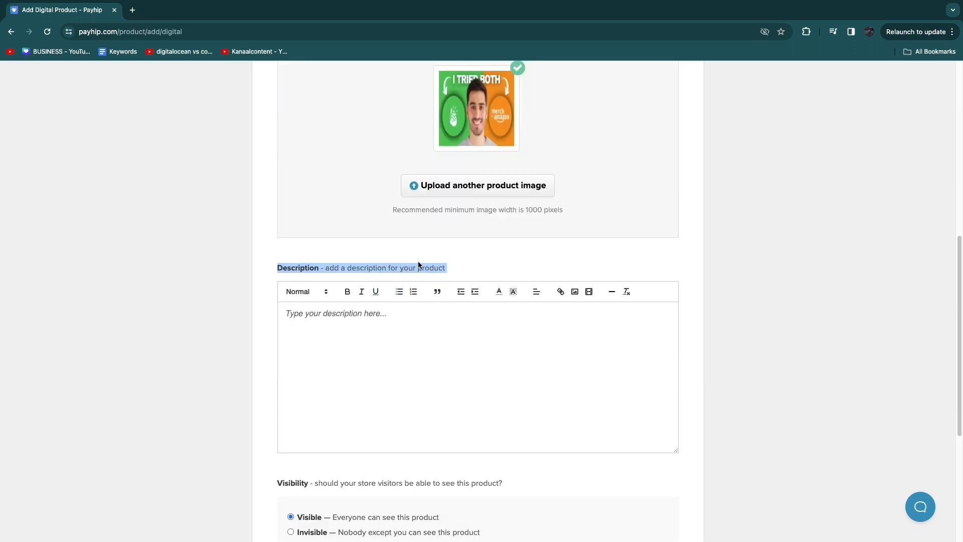
{"action": "scroll", "coordinate": [449, 266], "scroll_direction": "up", "scroll_amount": 1}
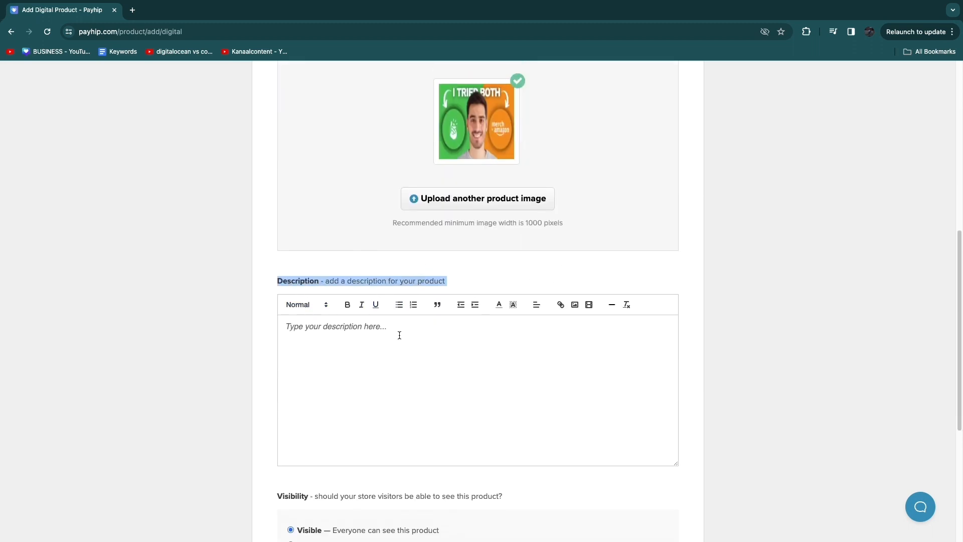
{"action": "left_click", "coordinate": [251, 323]}
{"action": "scroll", "coordinate": [295, 366], "scroll_direction": "down", "scroll_amount": 2}
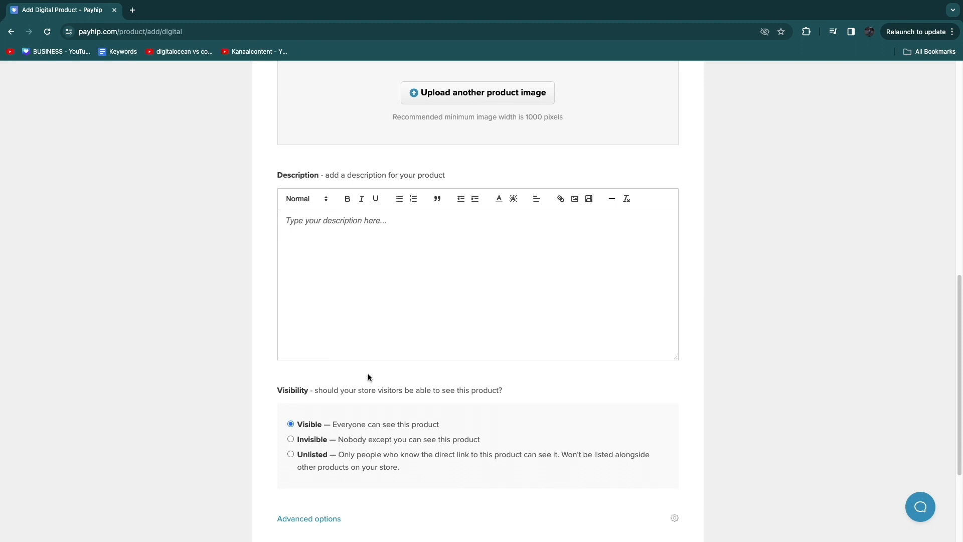
{"action": "scroll", "coordinate": [307, 425], "scroll_direction": "down", "scroll_amount": 1}
{"action": "scroll", "coordinate": [306, 387], "scroll_direction": "down", "scroll_amount": 2}
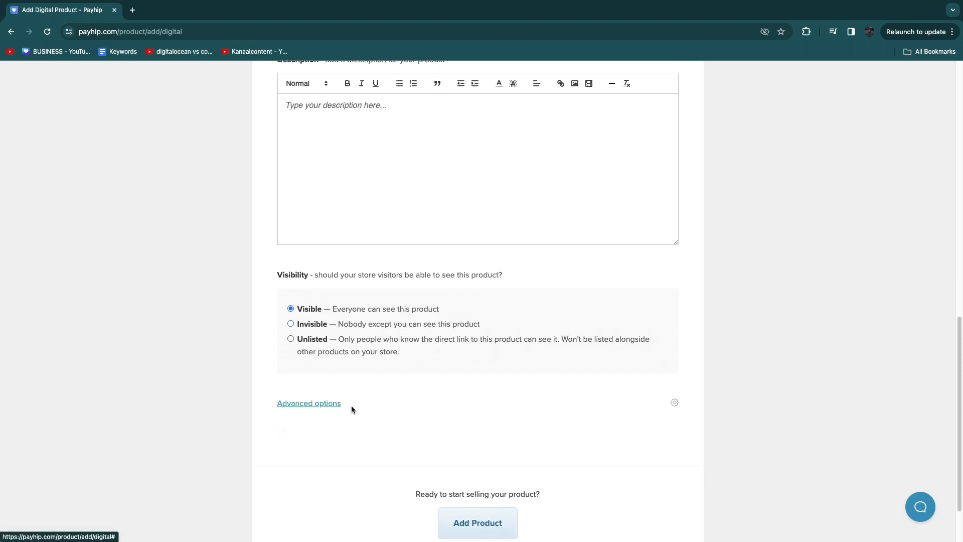
{"action": "left_click", "coordinate": [298, 404]}
{"action": "scroll", "coordinate": [291, 406], "scroll_direction": "down", "scroll_amount": 1}
{"action": "scroll", "coordinate": [283, 442], "scroll_direction": "down", "scroll_amount": 1}
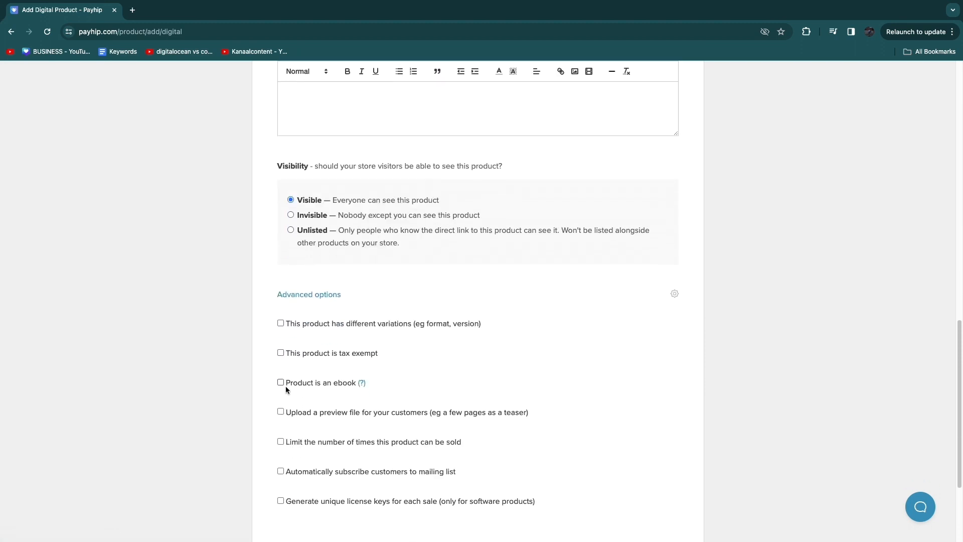
{"action": "left_click", "coordinate": [279, 383]}
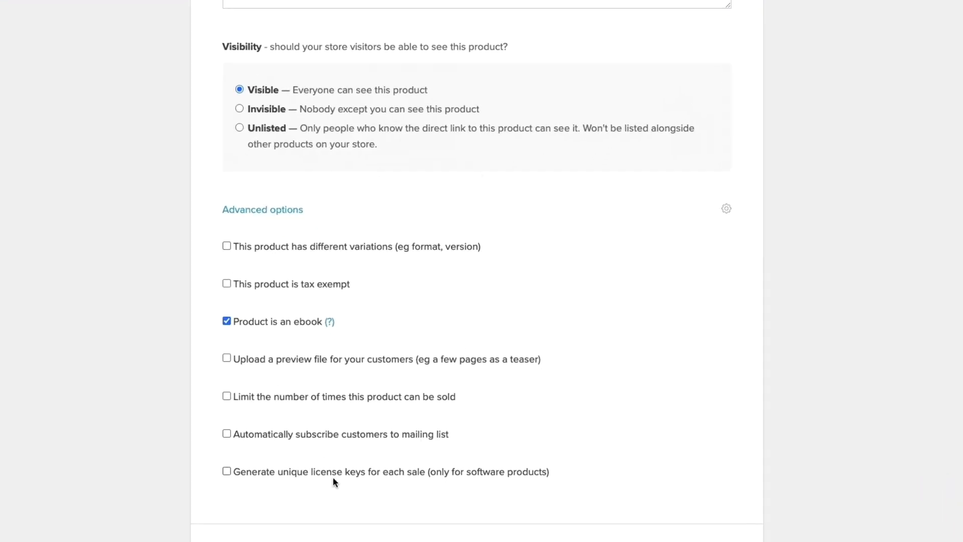
Leave the preview file and other remaining advanced options off and add the product to the store.
{"action": "triple_click", "coordinate": [282, 370]}
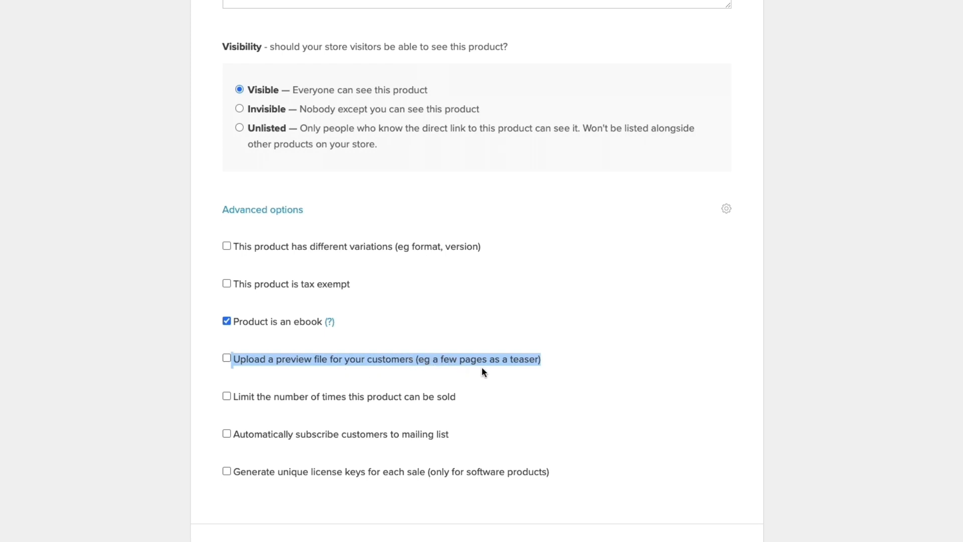
{"action": "left_click_drag", "start_coordinate": [139, 280], "coordinate": [166, 326]}
{"action": "scroll", "coordinate": [160, 336], "scroll_direction": "down", "scroll_amount": 3}
{"action": "left_click", "coordinate": [311, 415]}
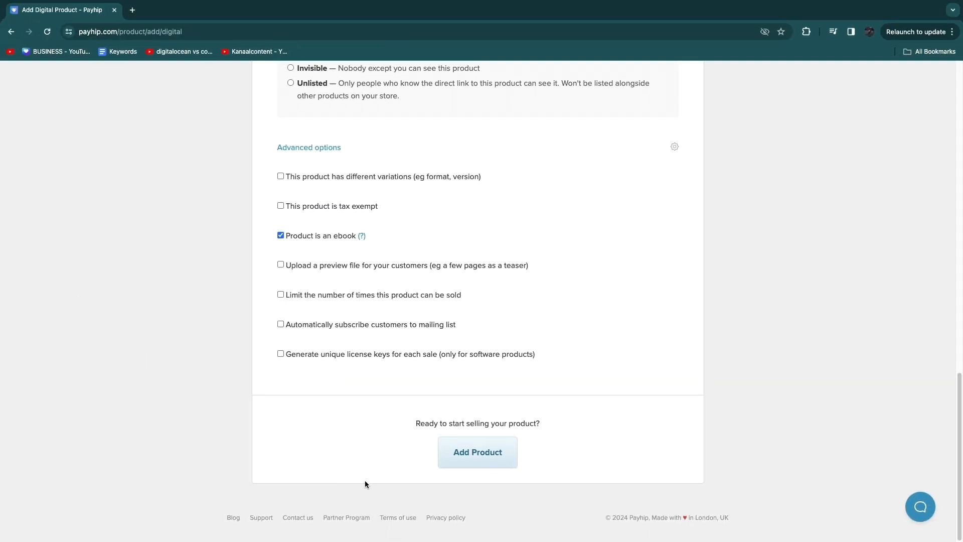
{"action": "left_click", "coordinate": [482, 458]}
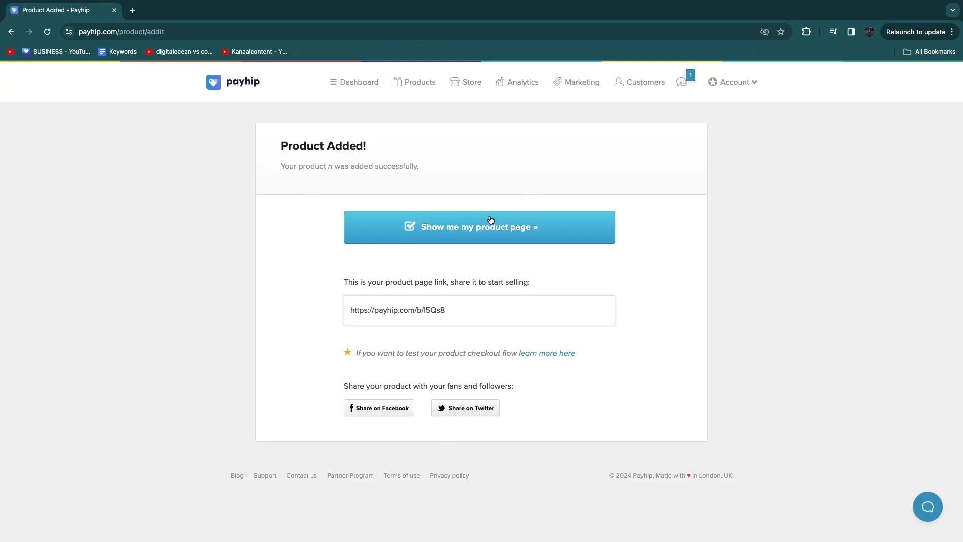
Open the new product's page, examine its price and payment notice, and close the page.
{"action": "left_click", "coordinate": [486, 221]}
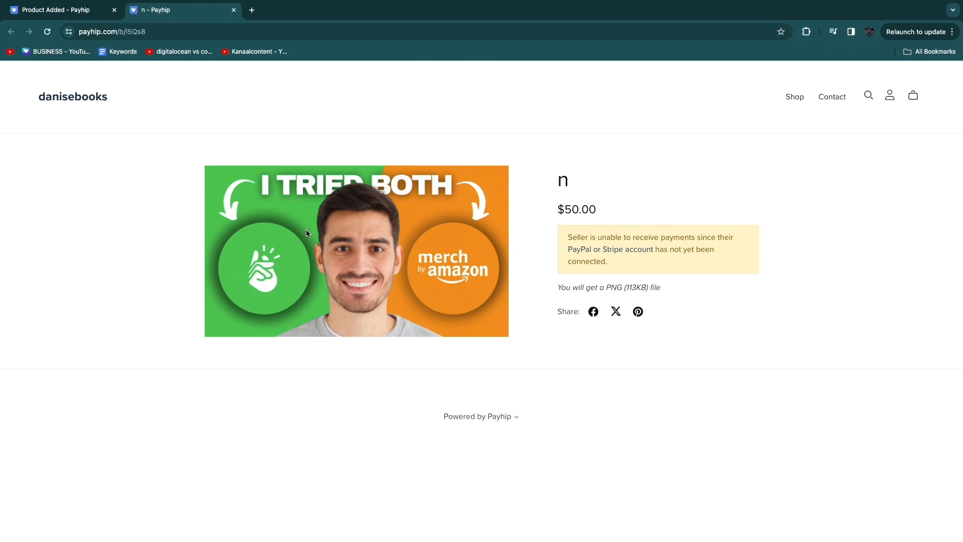
{"action": "left_click_drag", "start_coordinate": [543, 184], "coordinate": [669, 217]}
{"action": "left_click", "coordinate": [654, 226]}
{"action": "left_click_drag", "start_coordinate": [566, 236], "coordinate": [698, 232]}
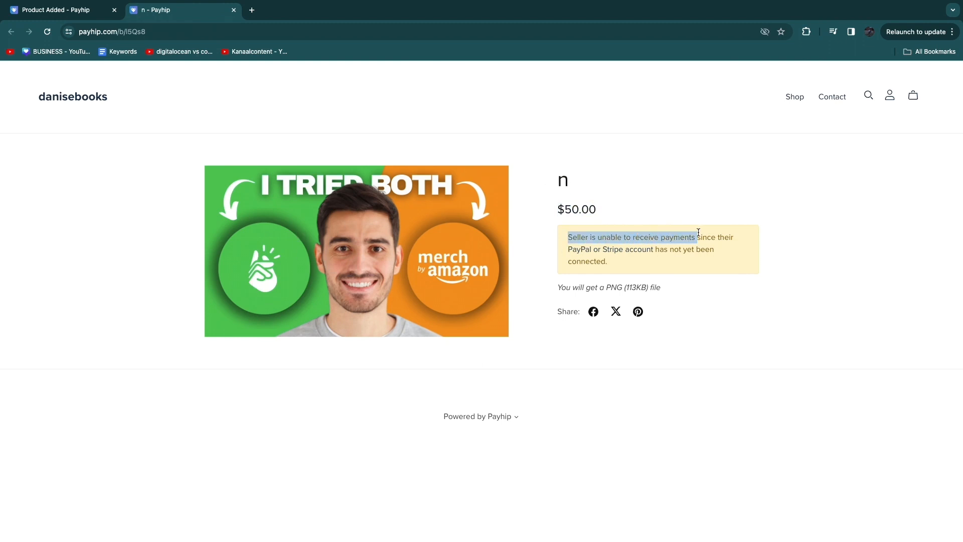
{"action": "left_click", "coordinate": [233, 10]}
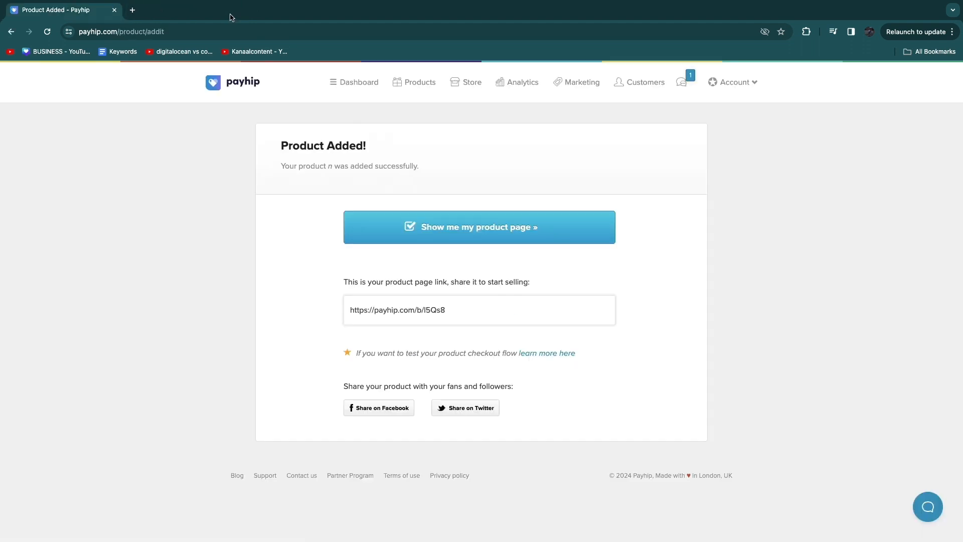
Go from the dashboard to the checkout setup and connect an existing Stripe account for receiving payments.
{"action": "left_click", "coordinate": [250, 86]}
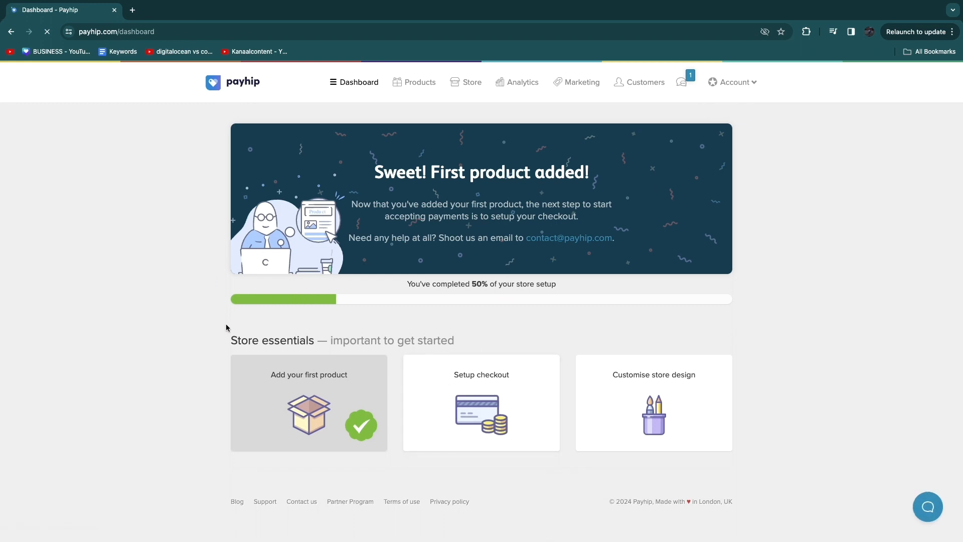
{"action": "left_click", "coordinate": [473, 396]}
{"action": "left_click", "coordinate": [517, 234]}
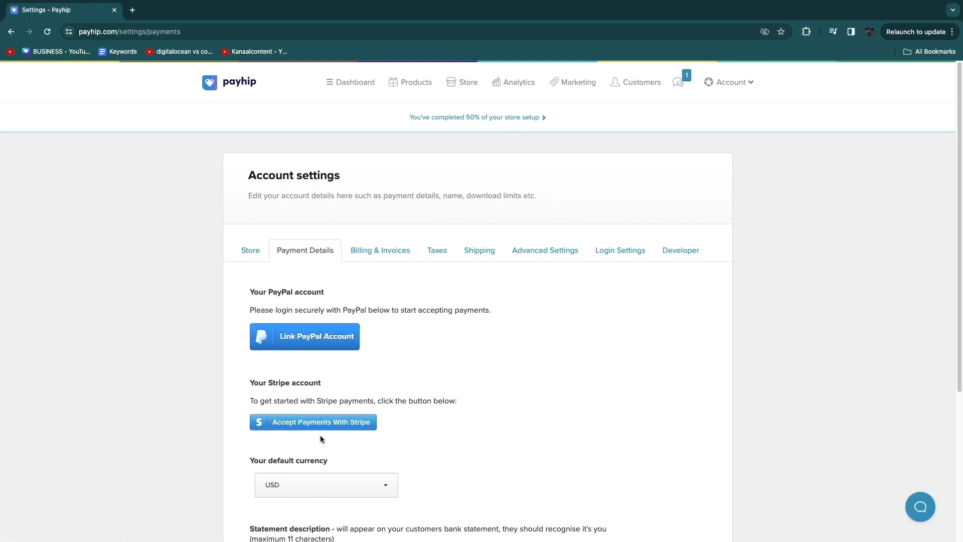
{"action": "left_click", "coordinate": [286, 424]}
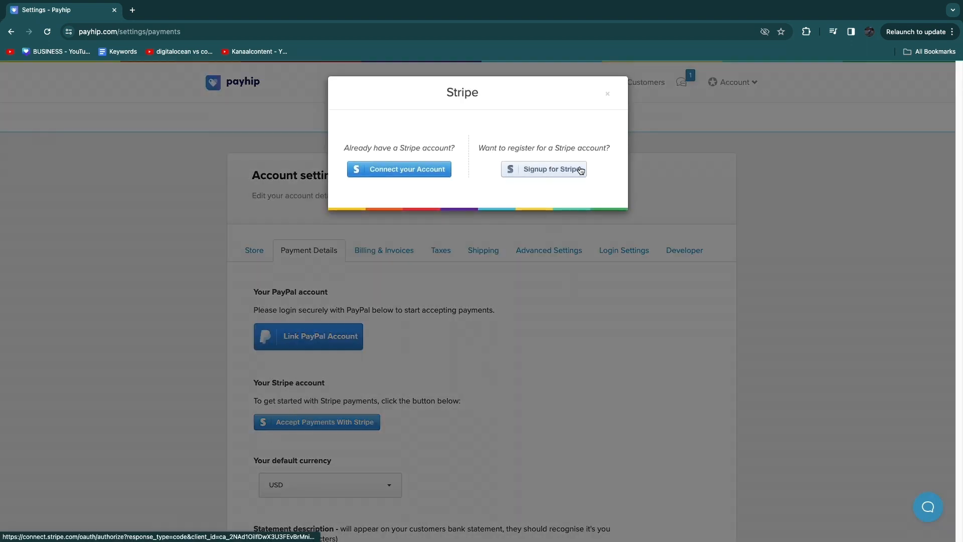
{"action": "left_click", "coordinate": [413, 173]}
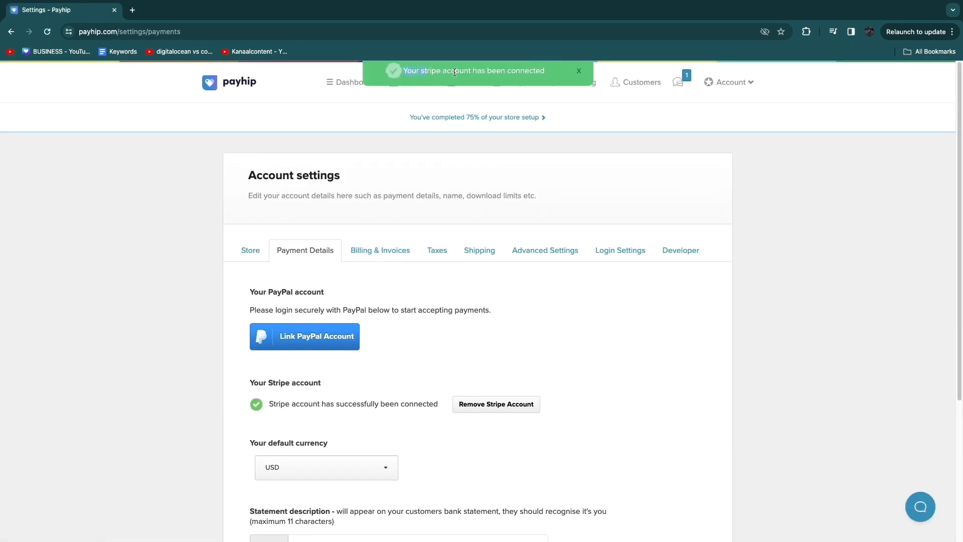
{"action": "scroll", "coordinate": [363, 317], "scroll_direction": "down", "scroll_amount": 1}
{"action": "key", "text": "ctrl+super+f"}
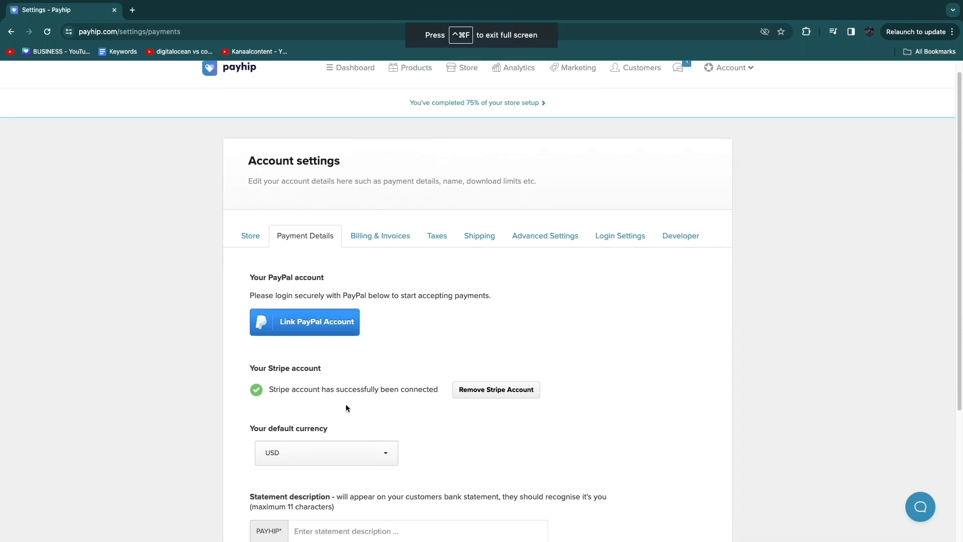
Preview the product's page in the draft store, inspect its purchase form, and close both without buying.
{"action": "left_click", "coordinate": [368, 68]}
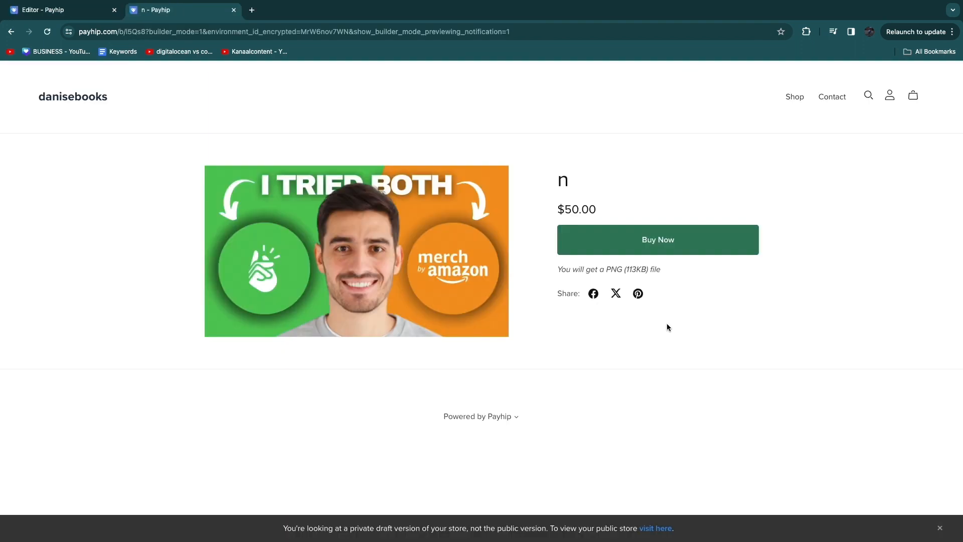
{"action": "left_click", "coordinate": [639, 246]}
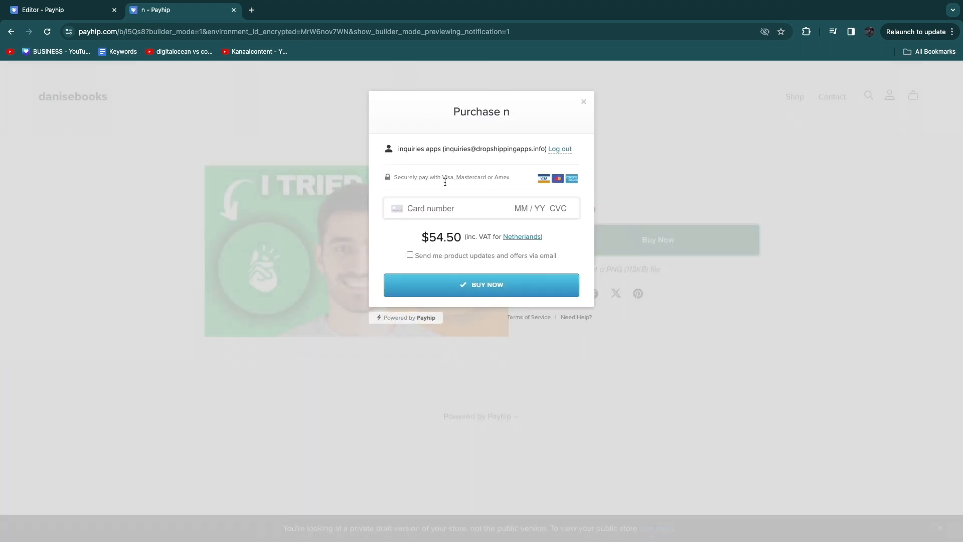
{"action": "left_click", "coordinate": [584, 102]}
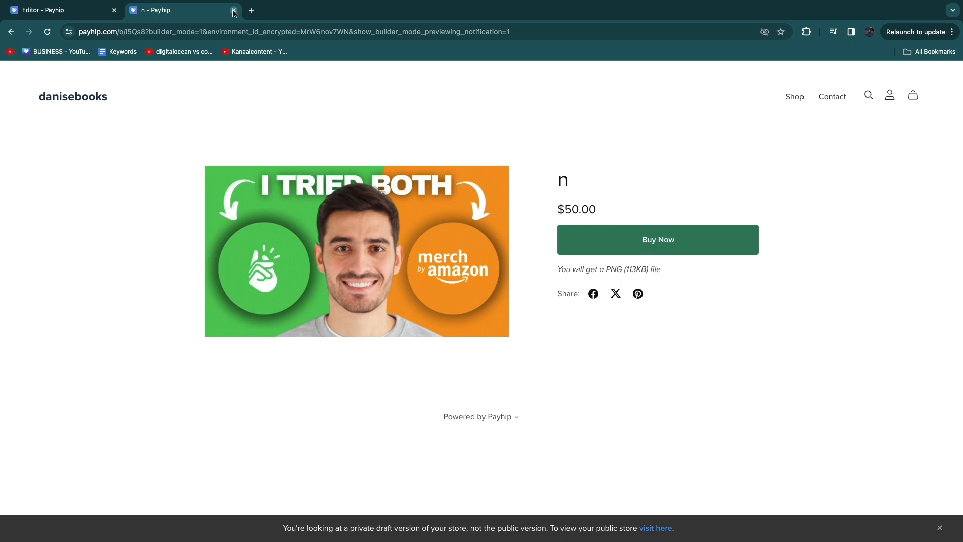
{"action": "left_click", "coordinate": [233, 10]}
Return to the dashboard and launch the store builder to customise the store design.
{"action": "right_click", "coordinate": [8, 31]}
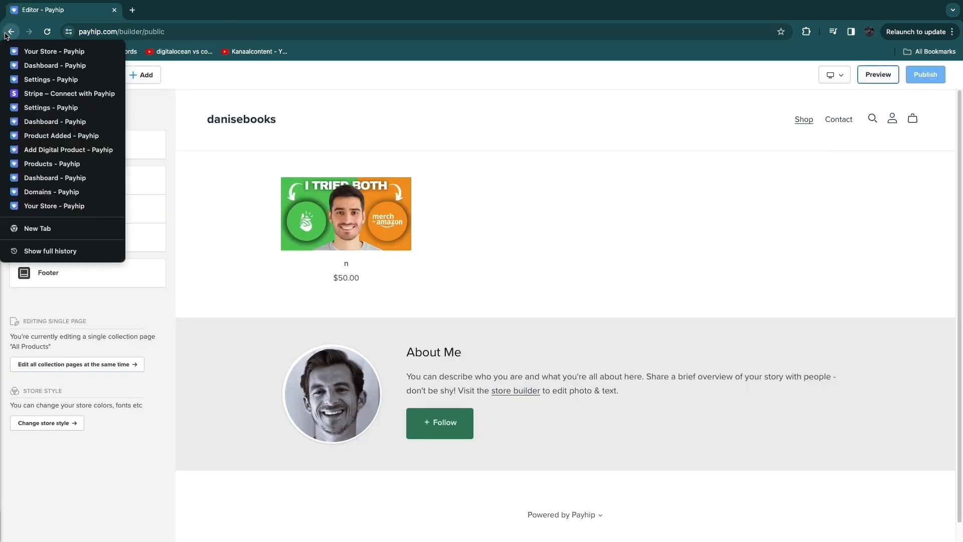
{"action": "left_click", "coordinate": [7, 30]}
{"action": "left_click", "coordinate": [8, 31]}
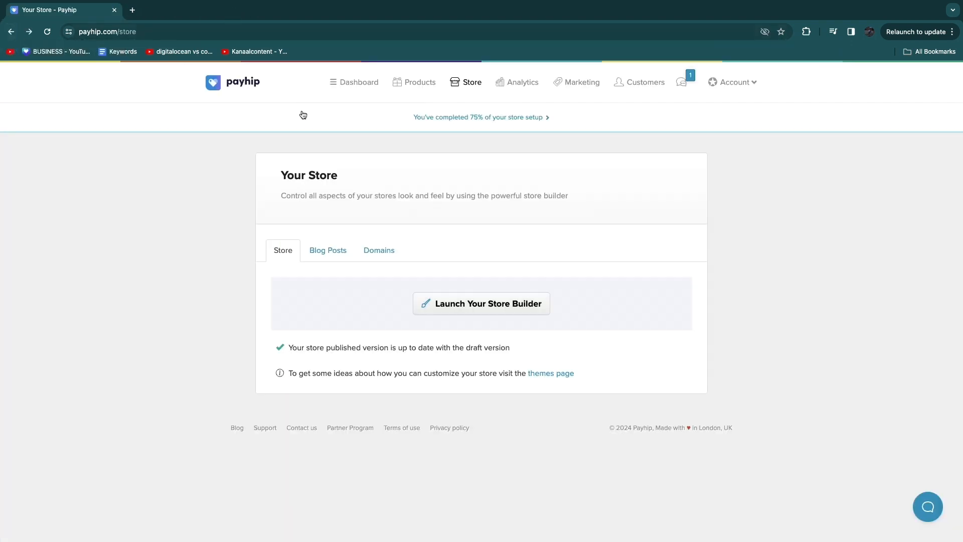
{"action": "left_click", "coordinate": [236, 79]}
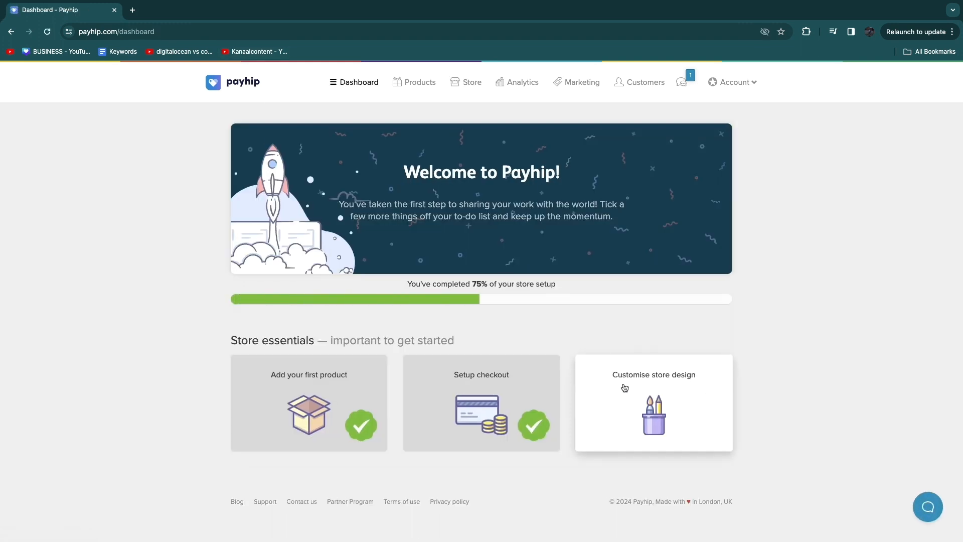
{"action": "left_click", "coordinate": [657, 375]}
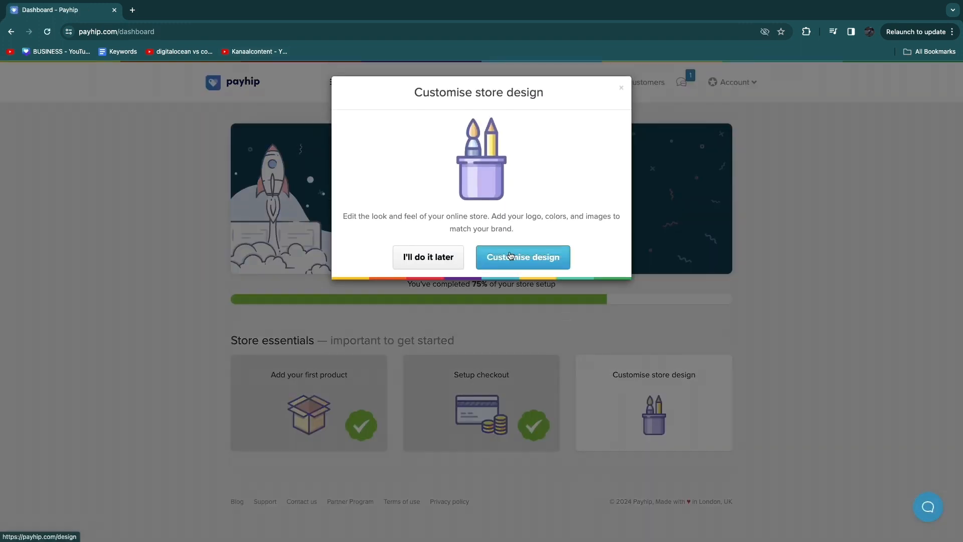
{"action": "left_click", "coordinate": [508, 260]}
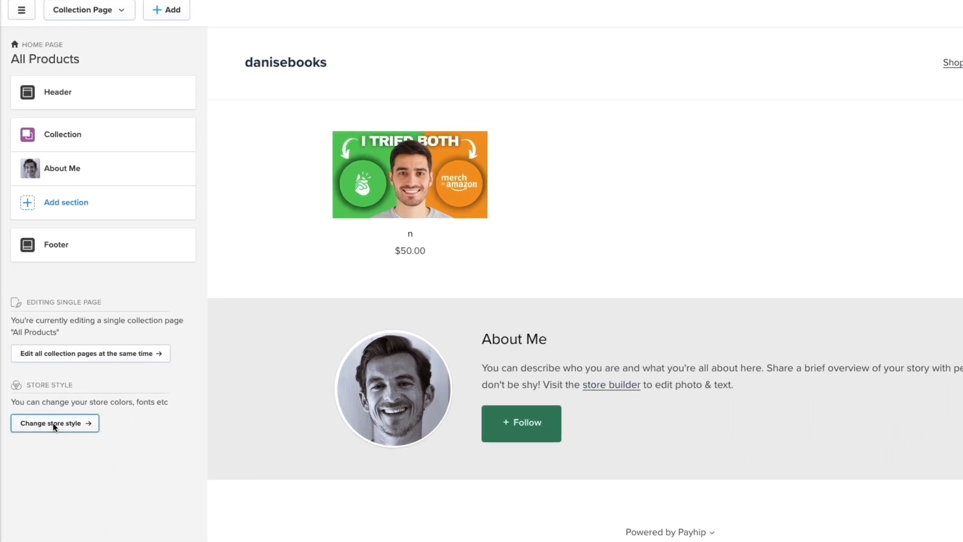
Open the store style's default color scheme, try Light, and set the scheme to Dark.
{"action": "left_click", "coordinate": [64, 425]}
{"action": "left_click", "coordinate": [55, 93]}
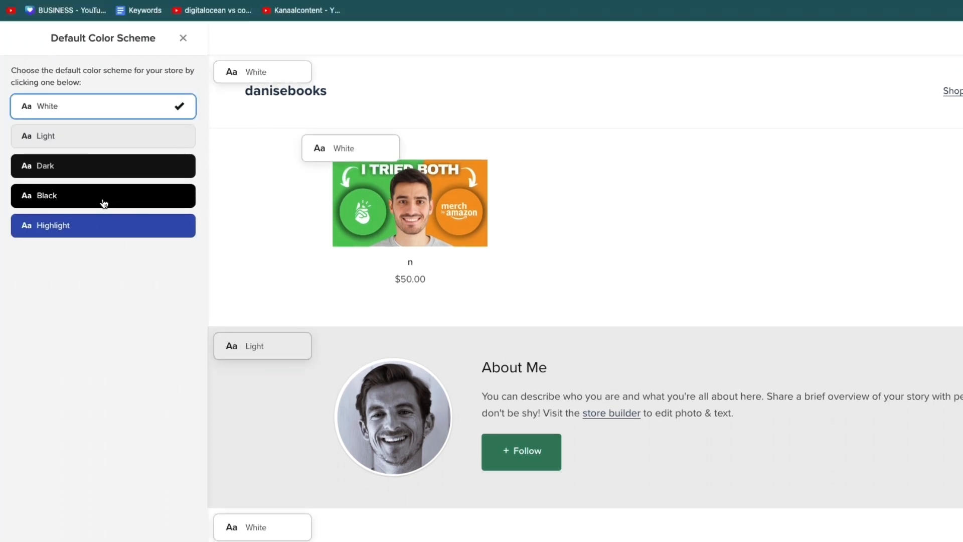
{"action": "left_click", "coordinate": [65, 139]}
{"action": "left_click", "coordinate": [69, 165]}
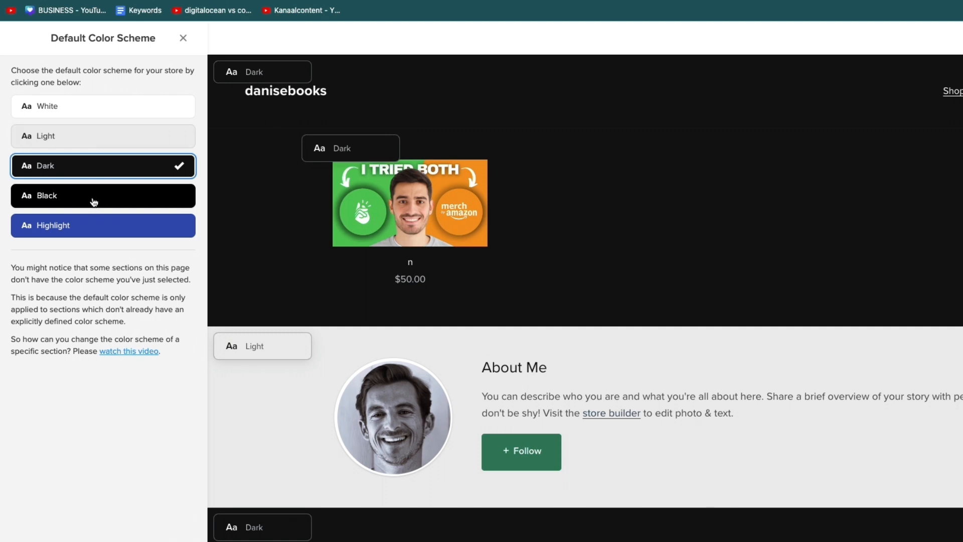
Try the Black default color scheme, set the scheme to Highlight, and leave the color scheme settings.
{"action": "left_click", "coordinate": [89, 198]}
{"action": "left_click", "coordinate": [86, 226]}
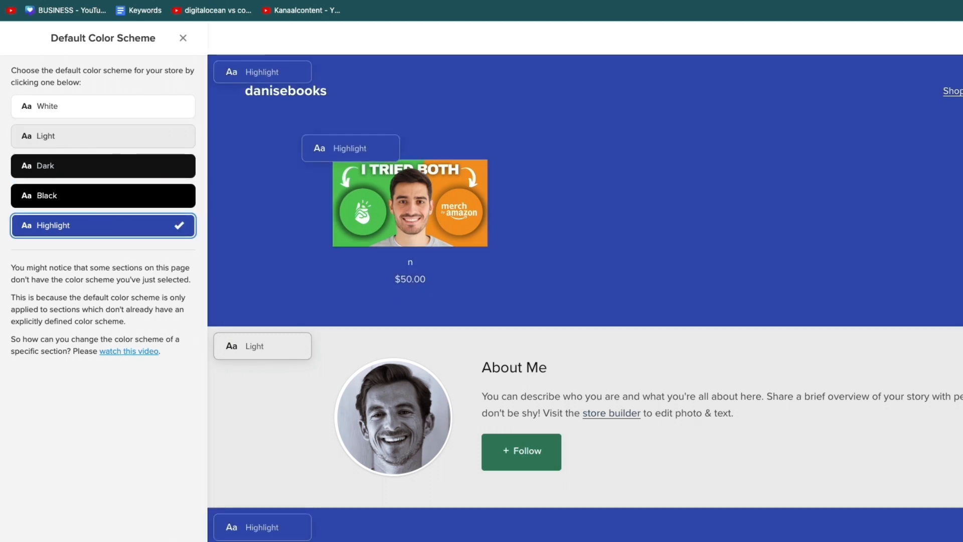
{"action": "left_click", "coordinate": [103, 538]}
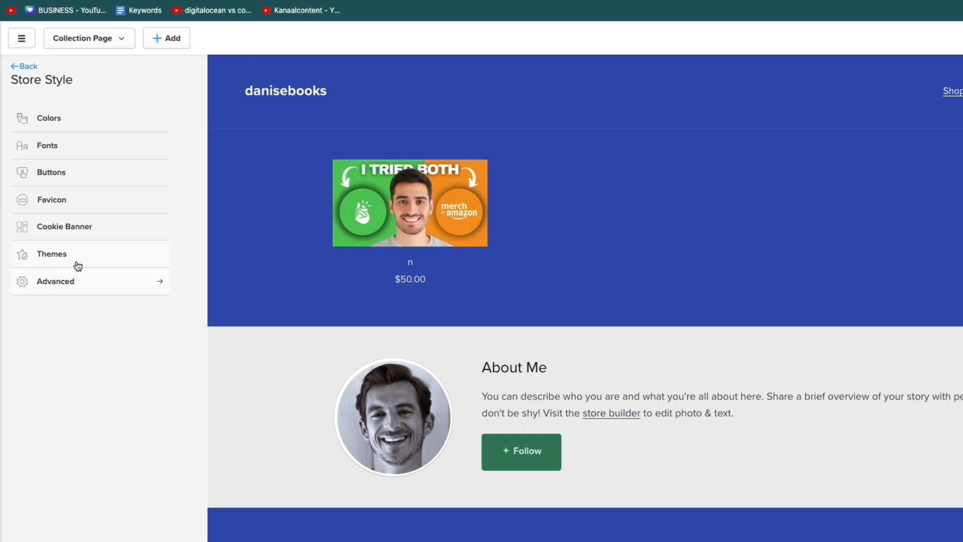
Browse the available store themes and switch the store to the Oasis theme, accepting the reset of colors and fonts.
{"action": "left_click", "coordinate": [48, 254]}
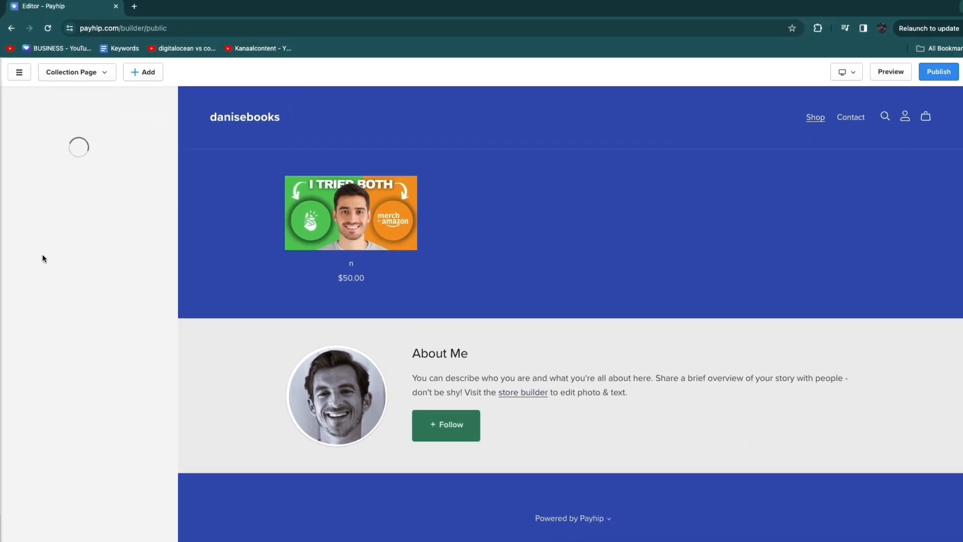
{"action": "left_click", "coordinate": [55, 193]}
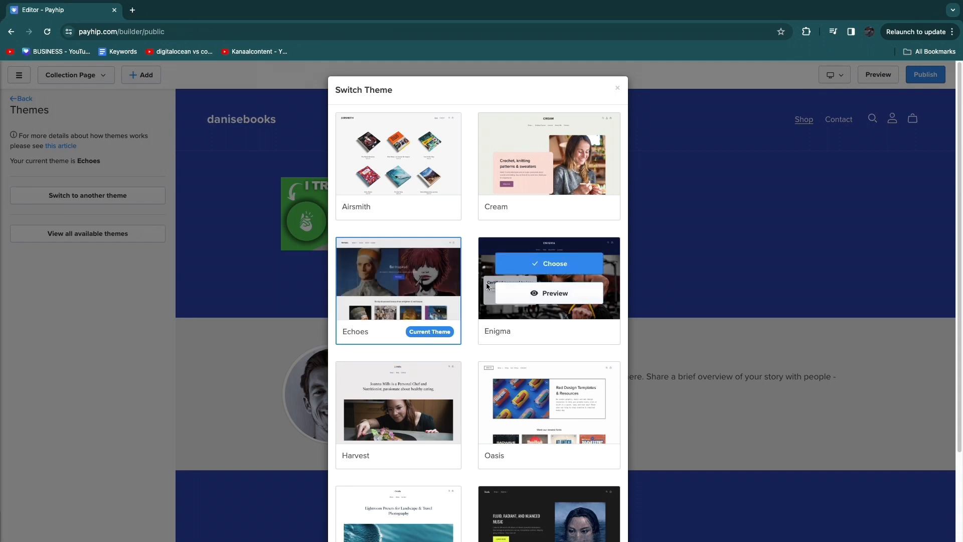
{"action": "scroll", "coordinate": [461, 331], "scroll_direction": "down", "scroll_amount": 3}
{"action": "mouse_move", "coordinate": [517, 311]}
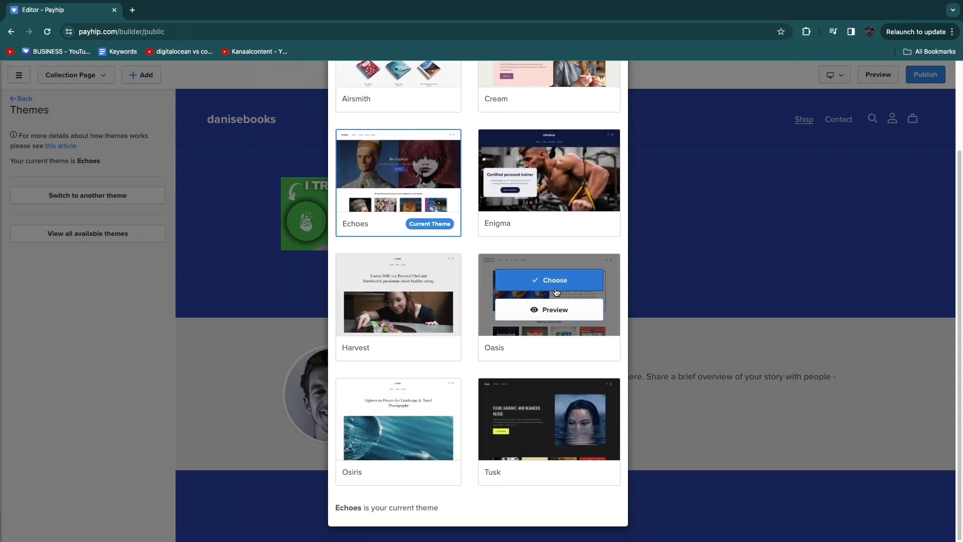
{"action": "left_click", "coordinate": [539, 282]}
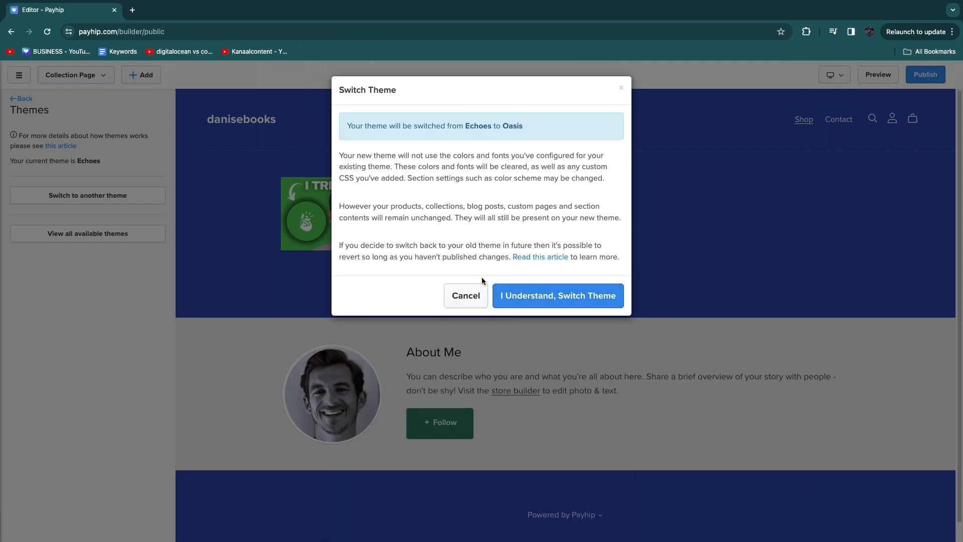
{"action": "left_click", "coordinate": [537, 305]}
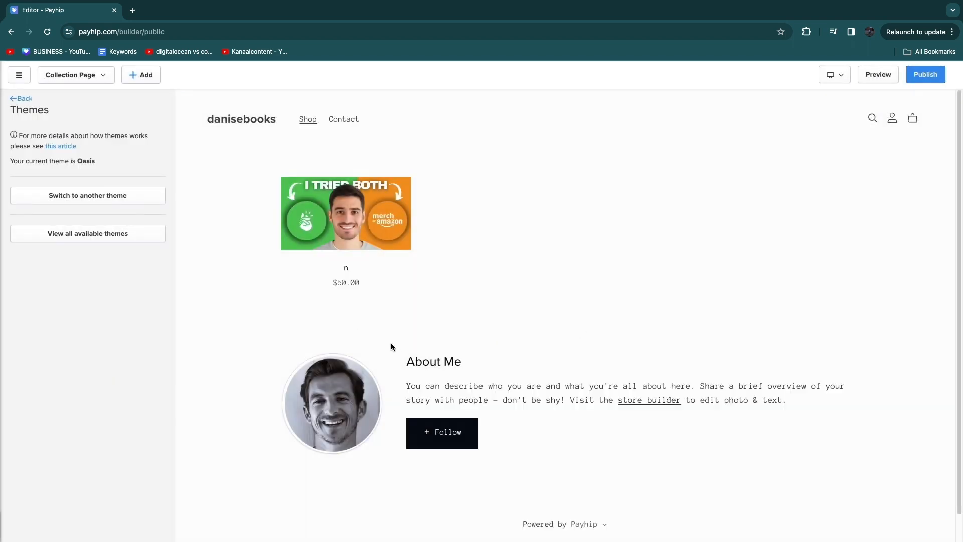
Open the product page n for editing and review the format options of its Product section.
{"action": "left_click", "coordinate": [70, 75]}
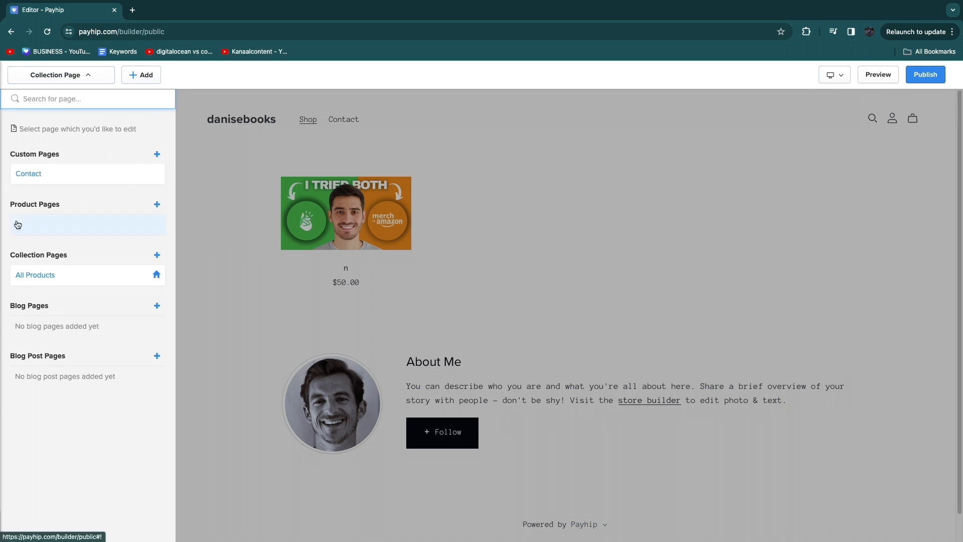
{"action": "left_click", "coordinate": [17, 224]}
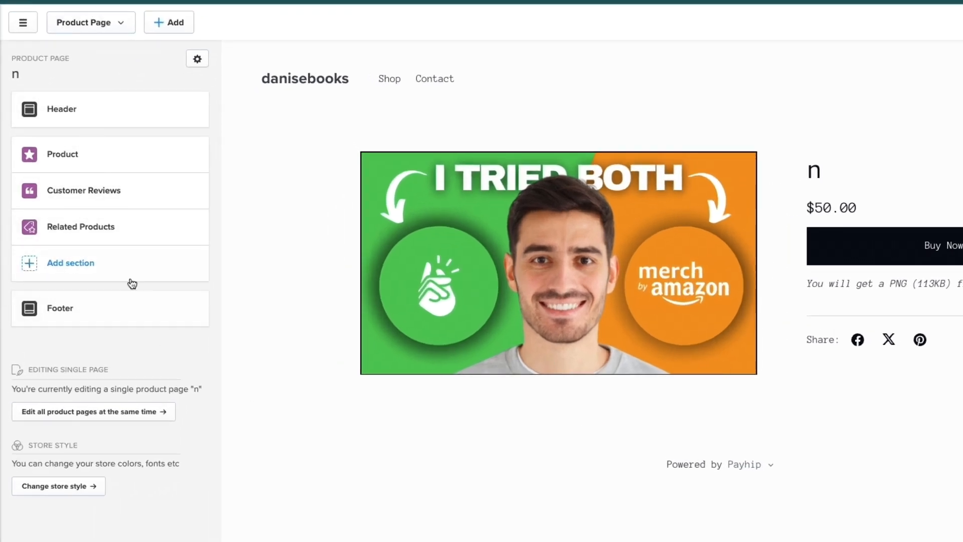
{"action": "left_click", "coordinate": [63, 148]}
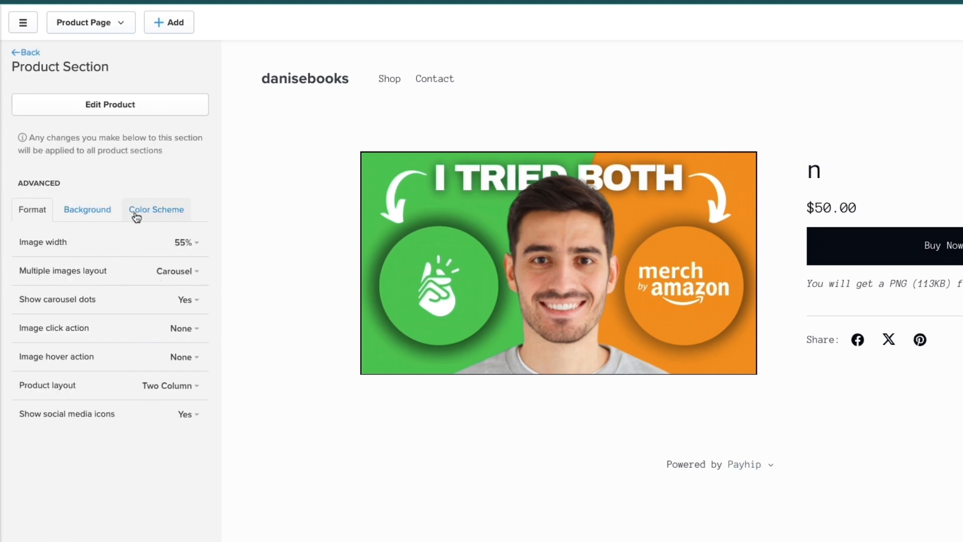
{"action": "left_click", "coordinate": [15, 52]}
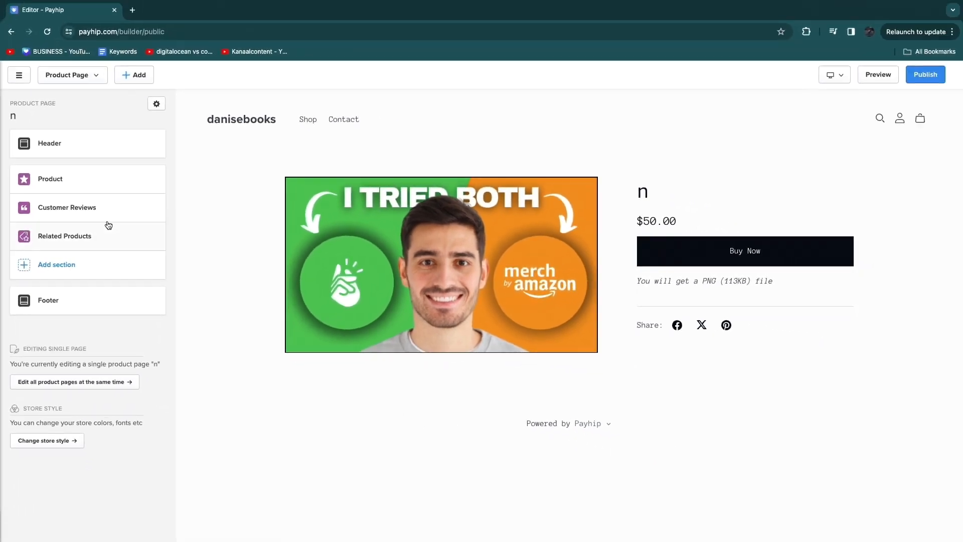
Go from the Customer Reviews section to the reviews settings, enable customer reviews, save, and return to the product page's section list.
{"action": "left_click", "coordinate": [57, 205]}
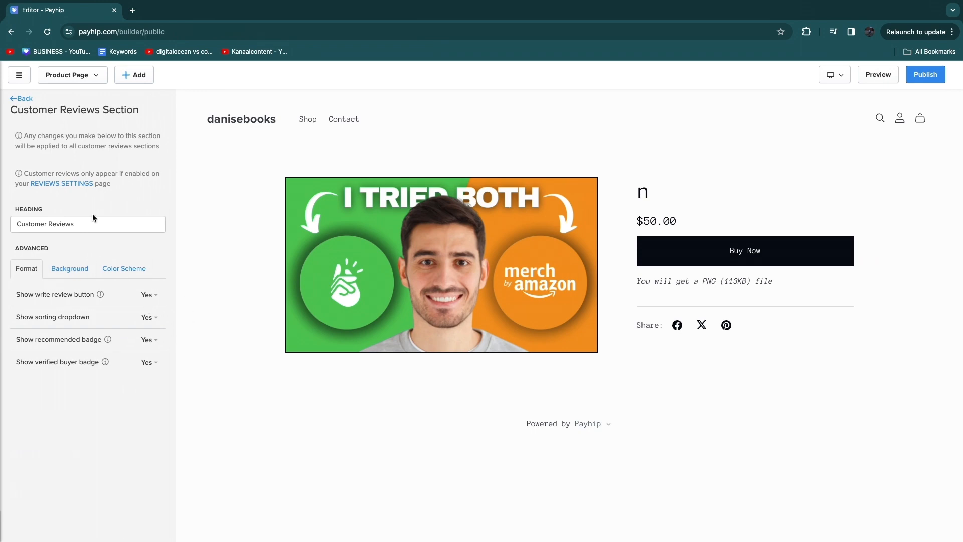
{"action": "left_click", "coordinate": [61, 187]}
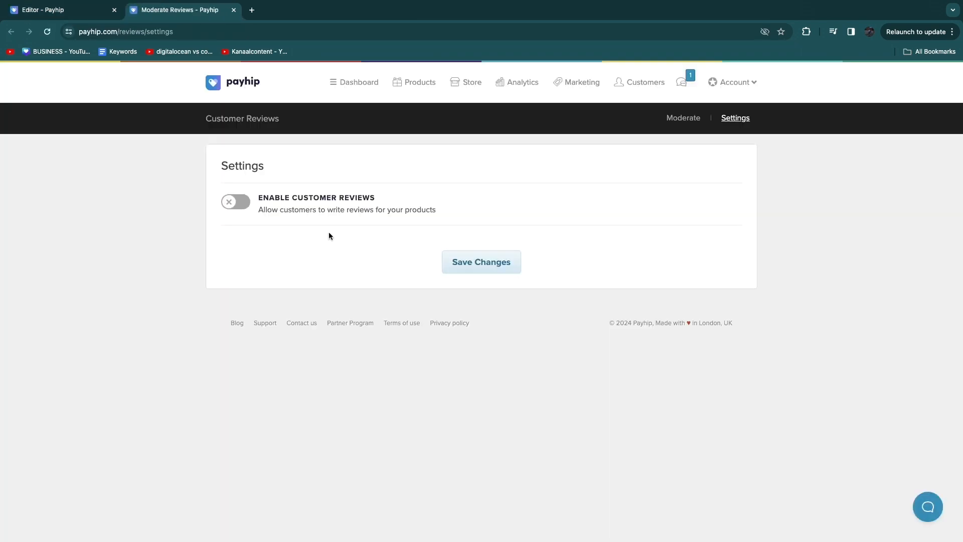
{"action": "left_click", "coordinate": [331, 200]}
{"action": "scroll", "coordinate": [325, 200], "scroll_direction": "down", "scroll_amount": 5}
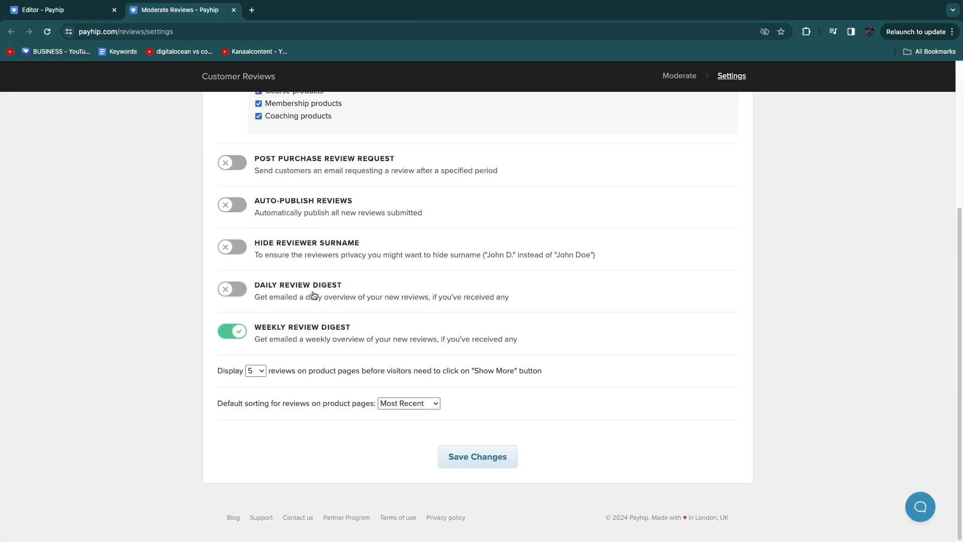
{"action": "left_click", "coordinate": [472, 457]}
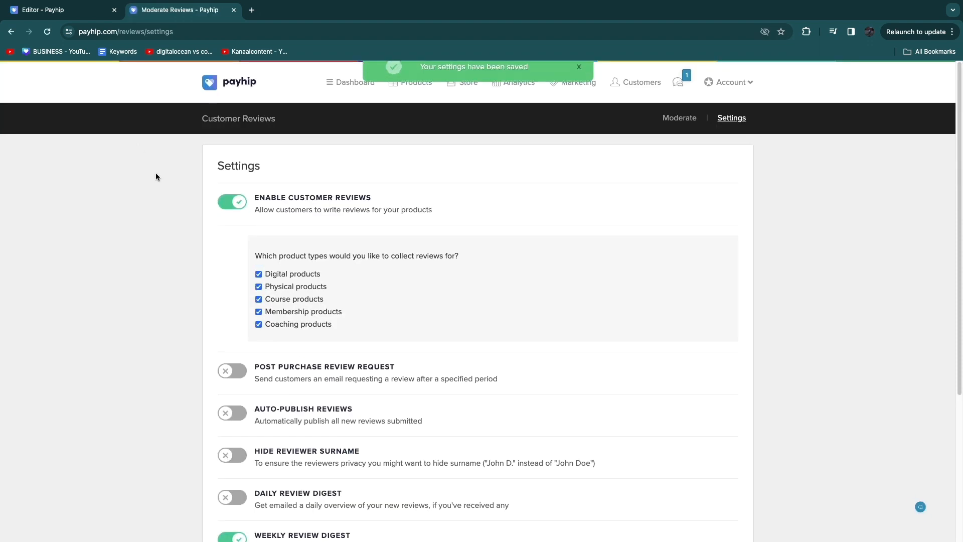
{"action": "left_click", "coordinate": [234, 10]}
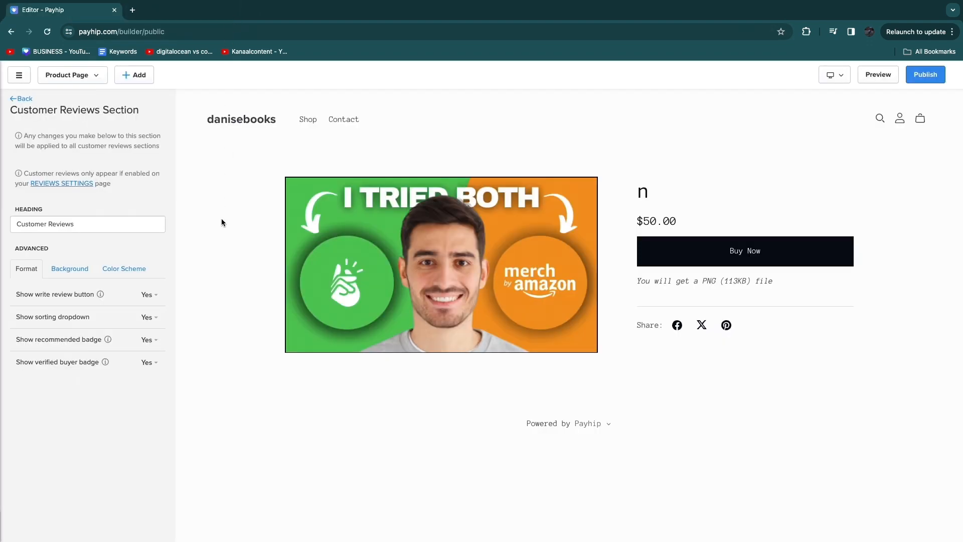
{"action": "left_click", "coordinate": [18, 96]}
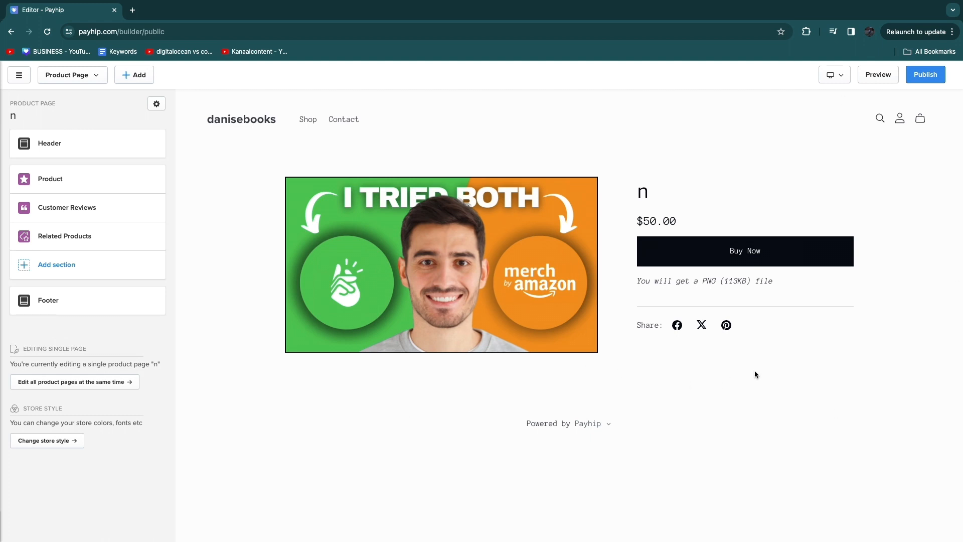
Publish the store changes, check the live storefront and its product page, and return to editing in the builder.
{"action": "left_click", "coordinate": [926, 79]}
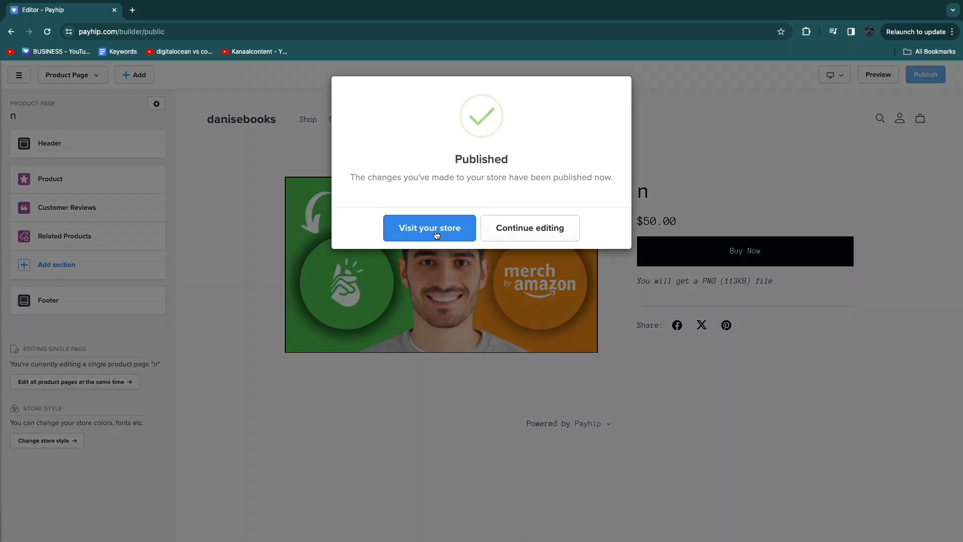
{"action": "left_click", "coordinate": [427, 228]}
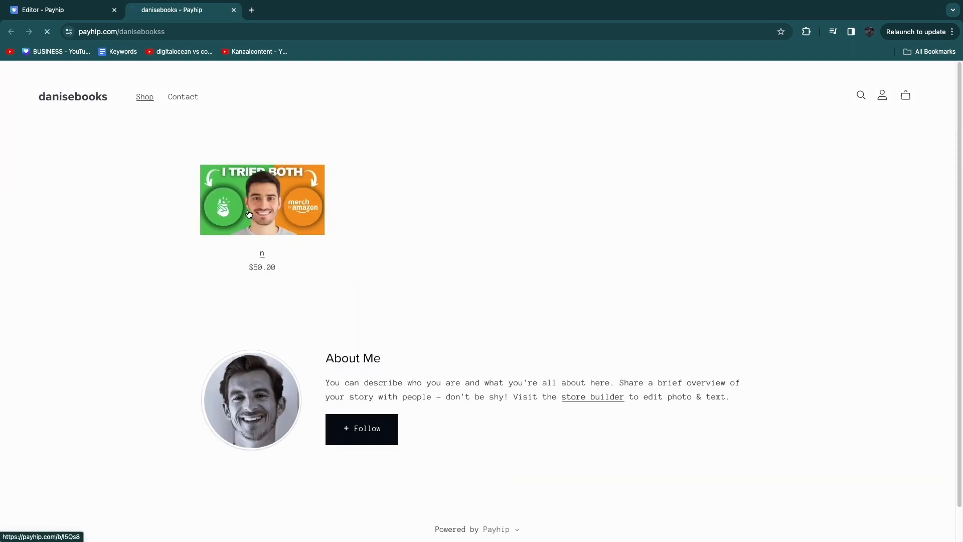
{"action": "left_click", "coordinate": [249, 214]}
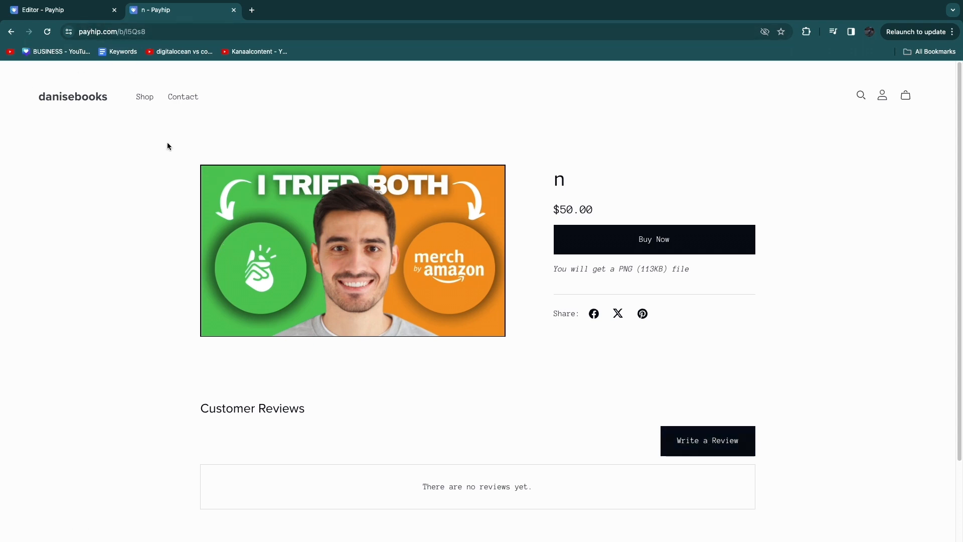
{"action": "left_click", "coordinate": [94, 94]}
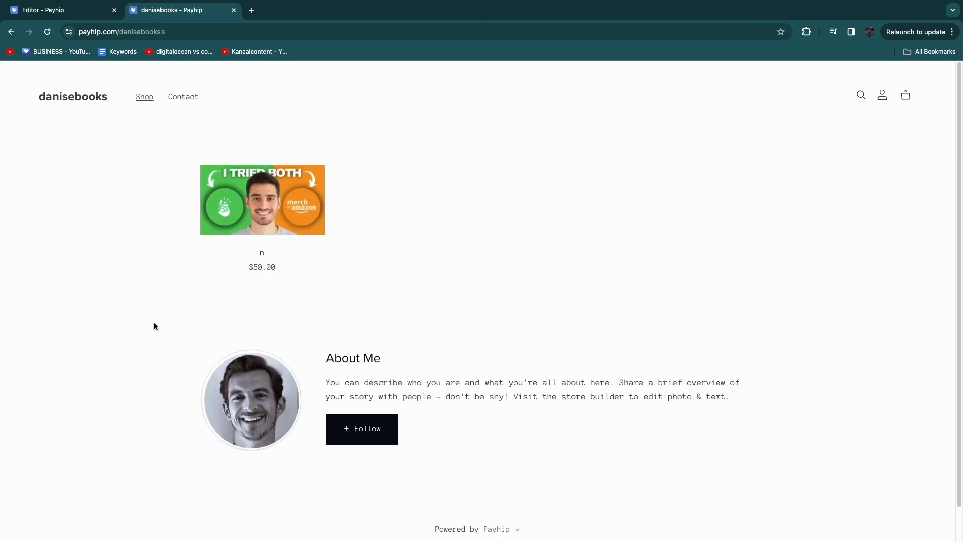
{"action": "left_click", "coordinate": [232, 10]}
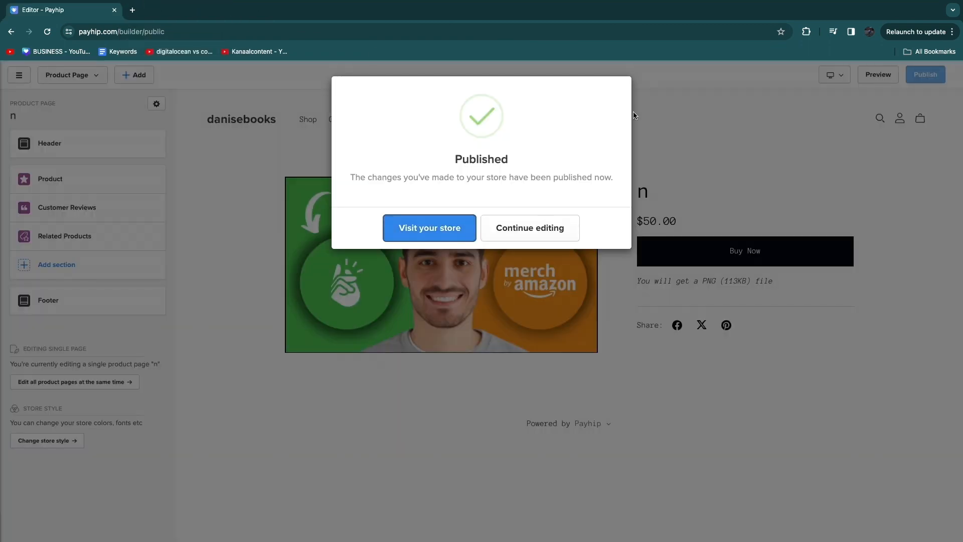
{"action": "left_click", "coordinate": [549, 230]}
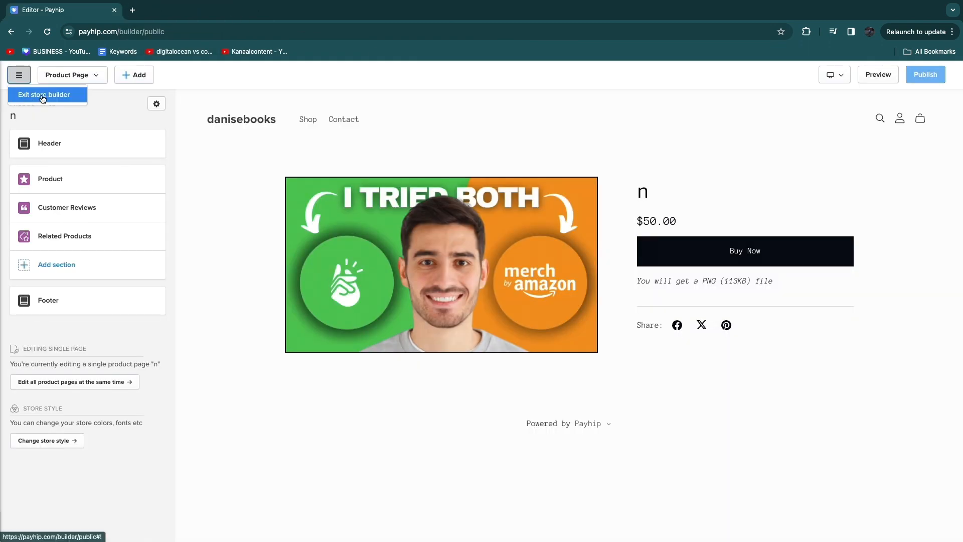
Exit the store builder to the dashboard and look over the products, transactions, blog posts and store progress.
{"action": "left_click", "coordinate": [19, 74]}
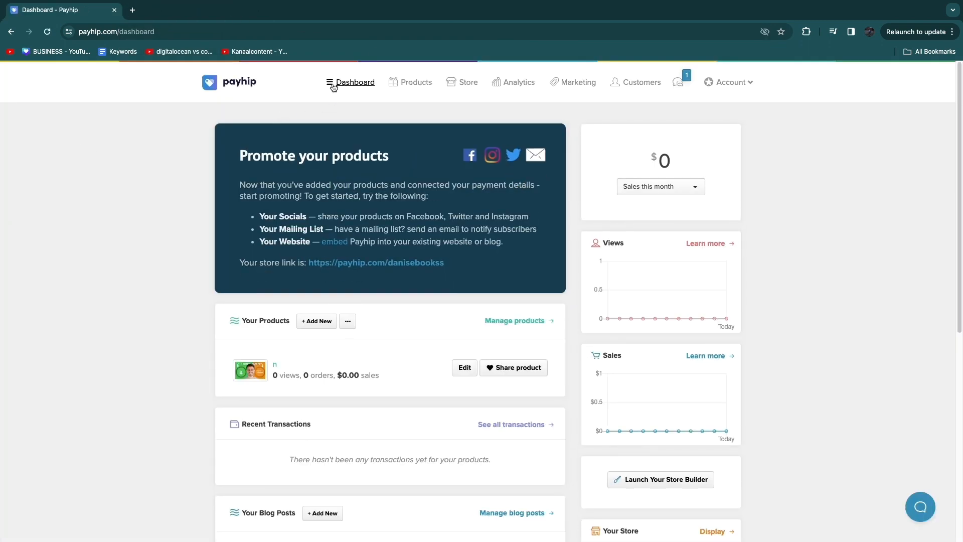
{"action": "scroll", "coordinate": [310, 243], "scroll_direction": "down", "scroll_amount": 3}
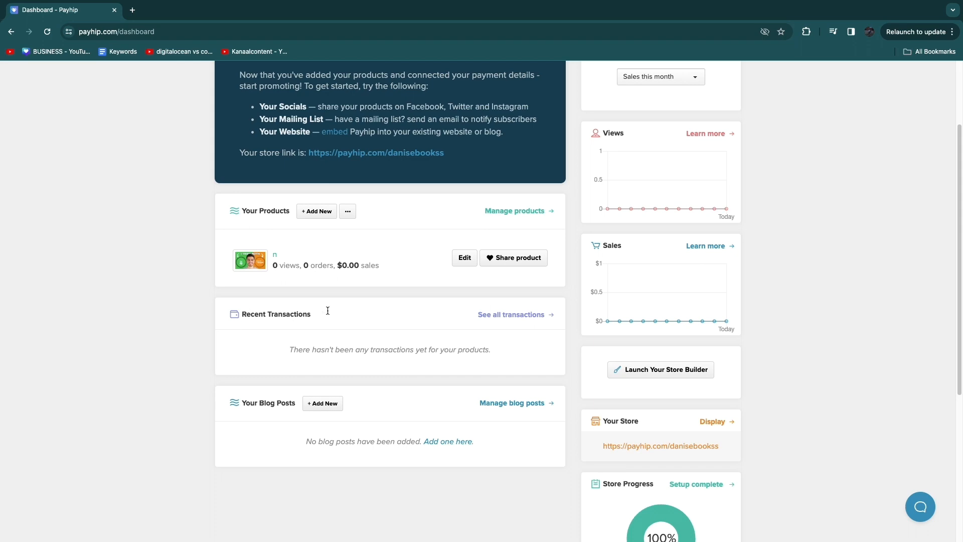
{"action": "scroll", "coordinate": [276, 375], "scroll_direction": "down", "scroll_amount": 7}
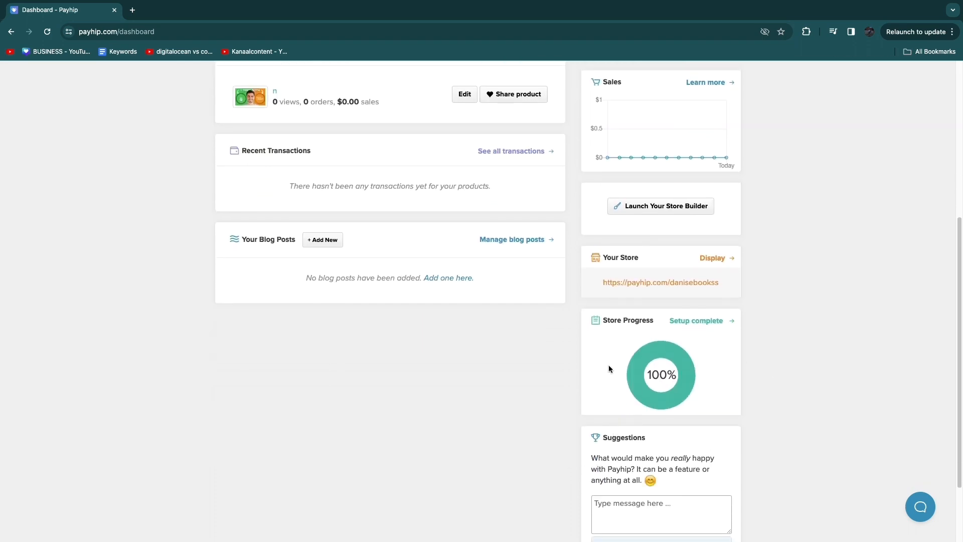
{"action": "scroll", "coordinate": [671, 376], "scroll_direction": "up", "scroll_amount": 10}
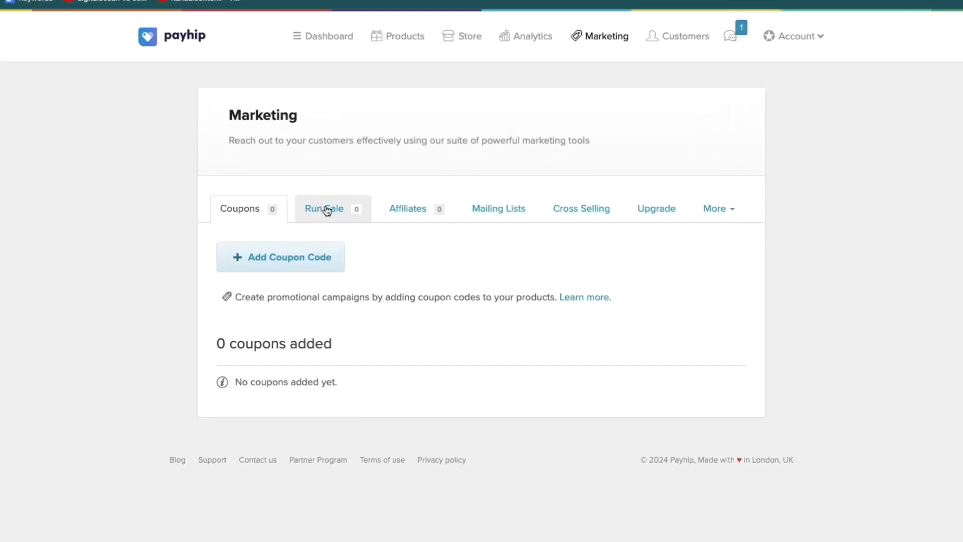
Open the Affiliates section of the marketing tools and copy the affiliate sign-up link.
{"action": "left_click", "coordinate": [431, 210]}
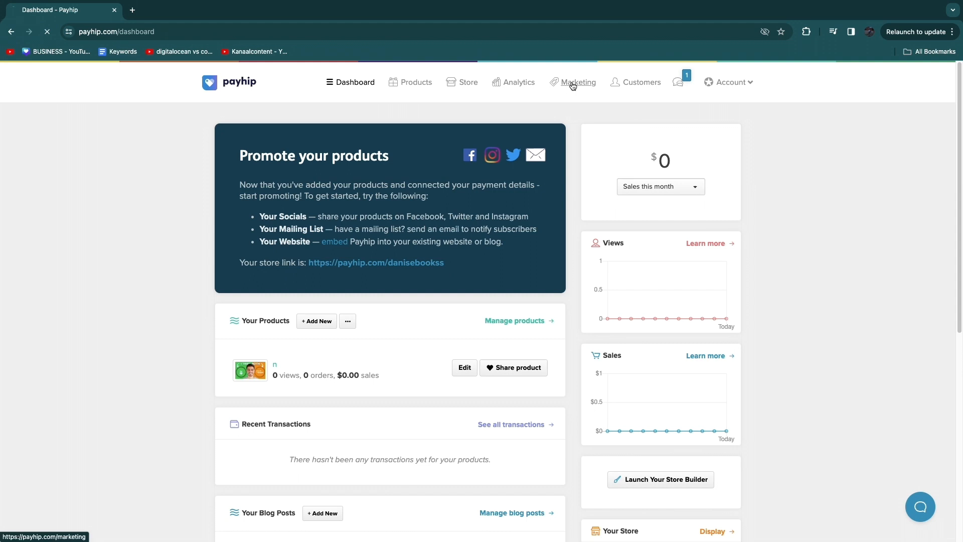
{"action": "left_click", "coordinate": [572, 83]}
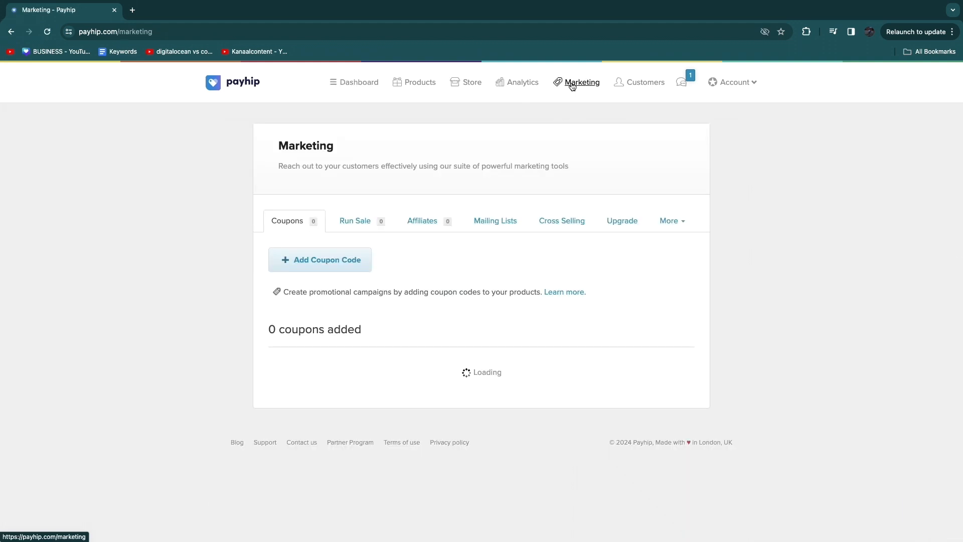
{"action": "left_click", "coordinate": [426, 217]}
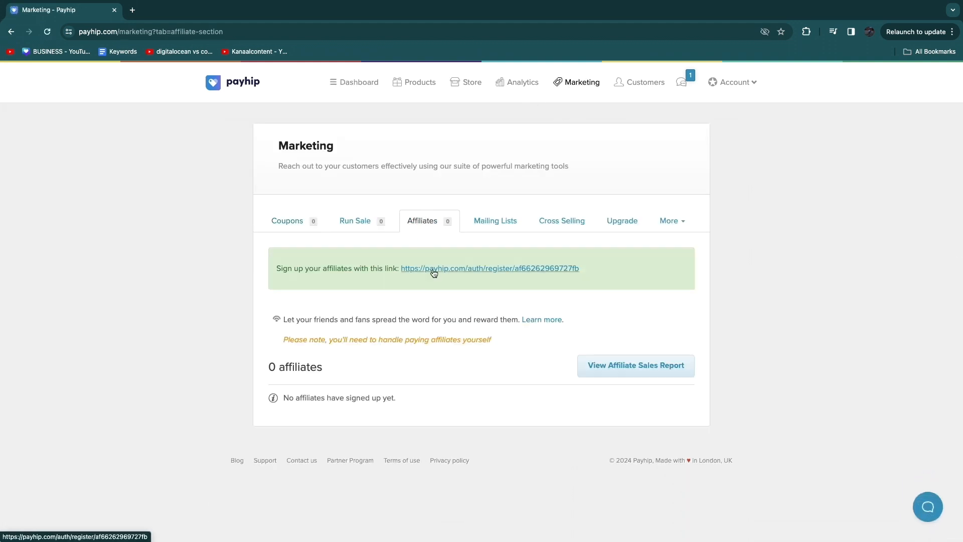
{"action": "right_click", "coordinate": [432, 268]}
{"action": "key", "text": "Return"}
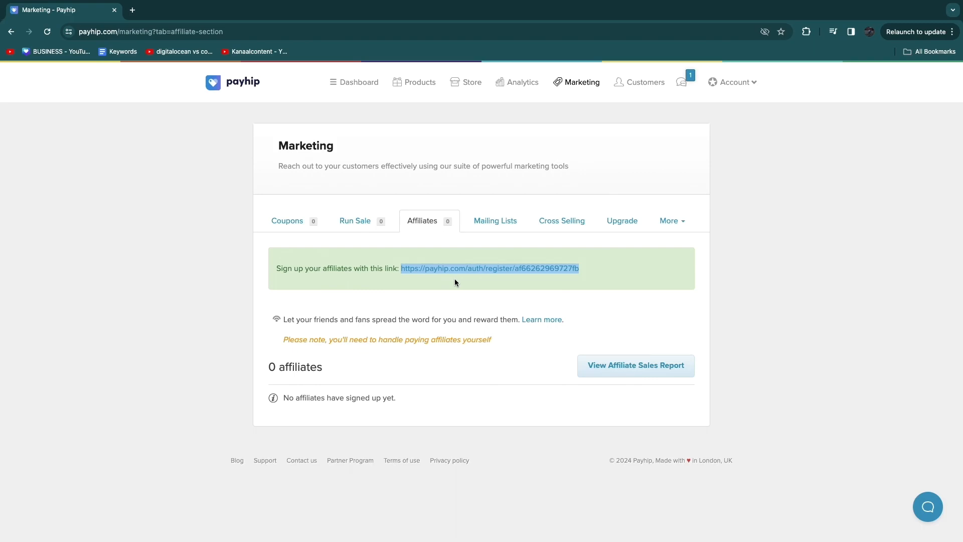
Open the copied affiliate link in an incognito window, examine the affiliate sign-up form, and close it without registering.
{"action": "key", "text": "super+shift+n"}
{"action": "key", "text": "super+v"}
{"action": "key", "text": "Return"}
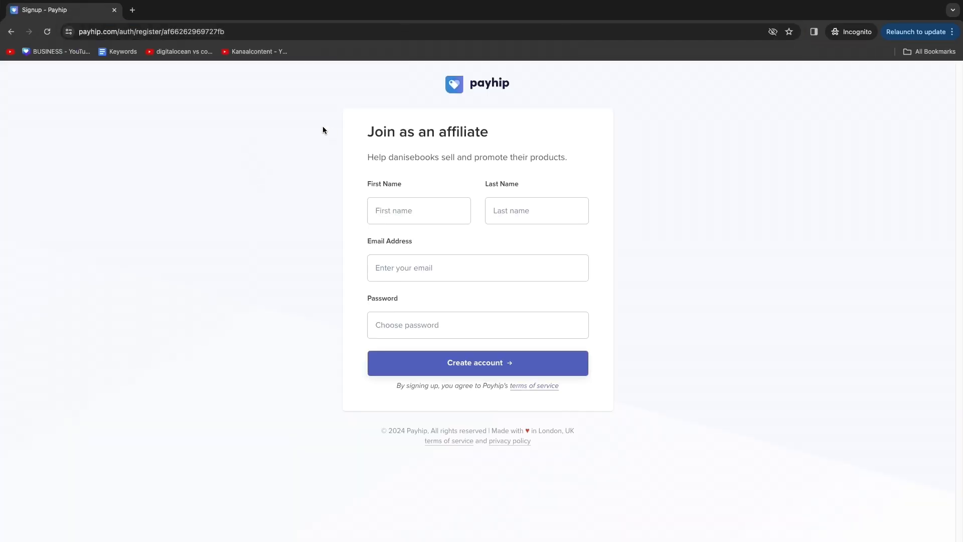
{"action": "left_click_drag", "start_coordinate": [373, 138], "coordinate": [546, 138]}
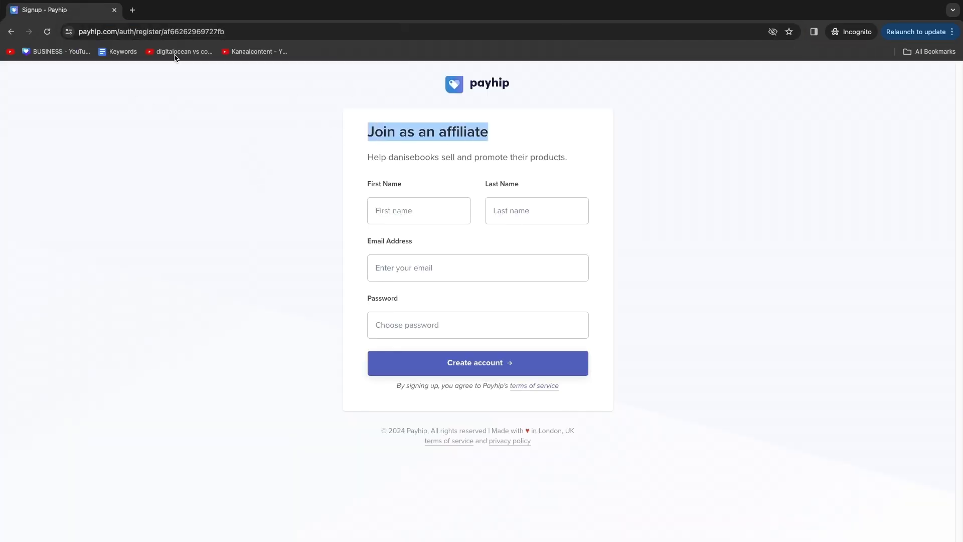
{"action": "left_click_drag", "start_coordinate": [376, 157], "coordinate": [525, 157]}
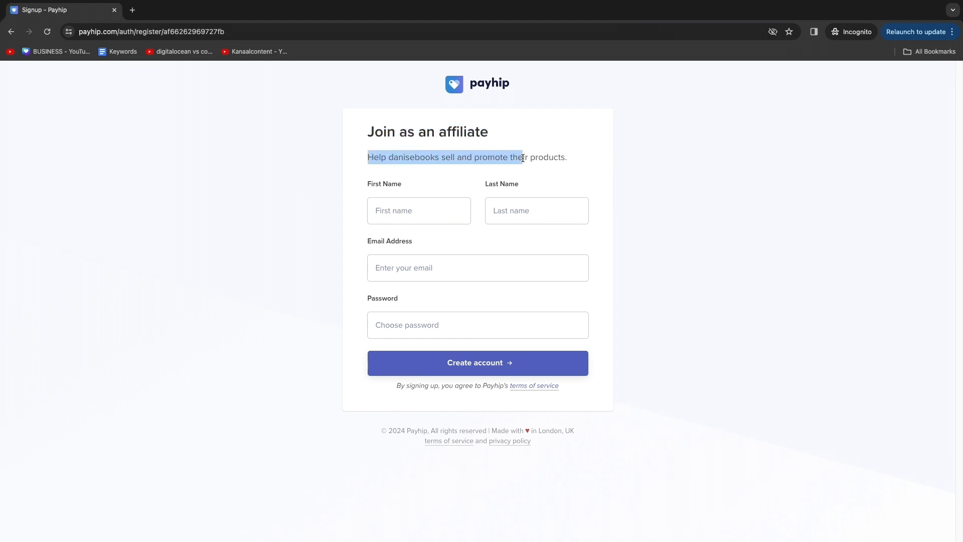
{"action": "left_click", "coordinate": [629, 155]}
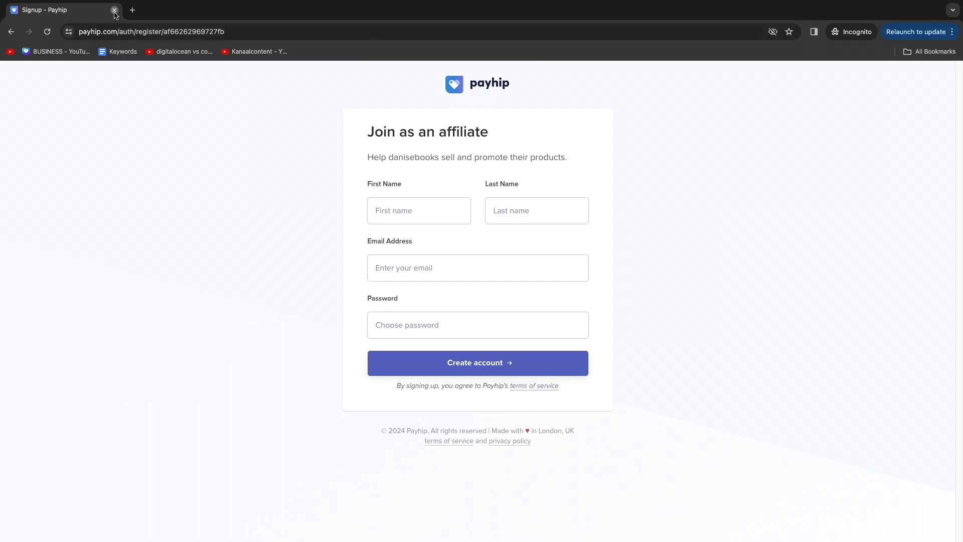
{"action": "left_click", "coordinate": [115, 10]}
Check the affiliates list and the note about paying affiliates, and return to the dashboard.
{"action": "left_click_drag", "start_coordinate": [223, 340], "coordinate": [357, 332]}
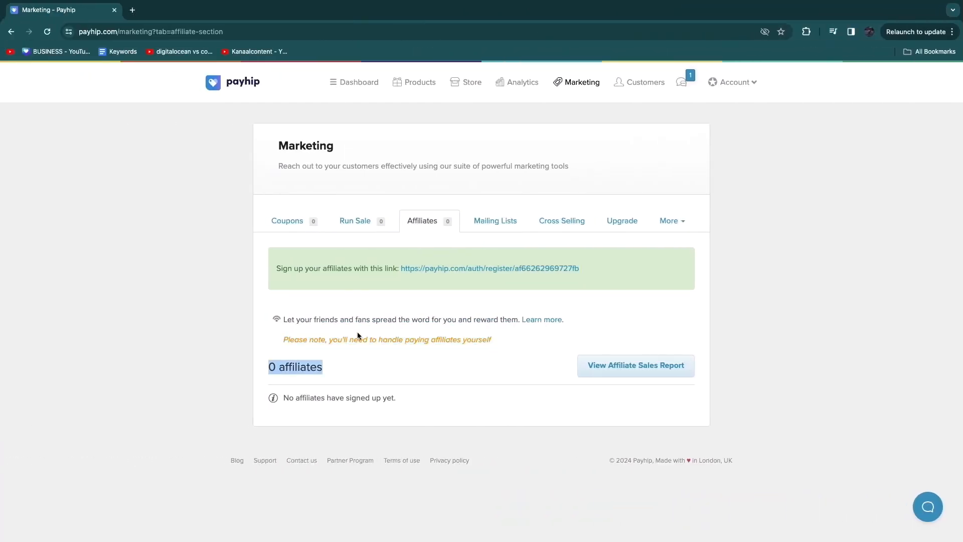
{"action": "left_click", "coordinate": [456, 341]}
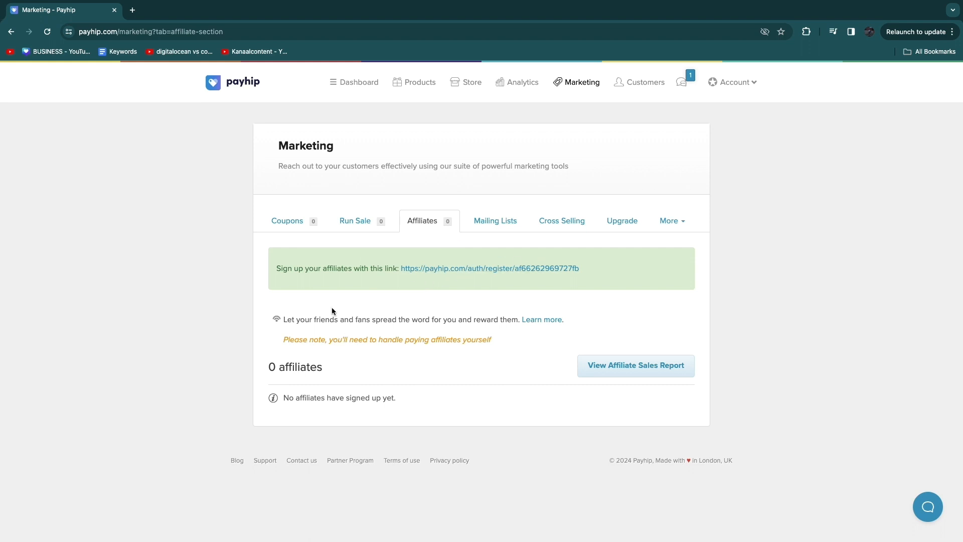
{"action": "left_click", "coordinate": [252, 81]}
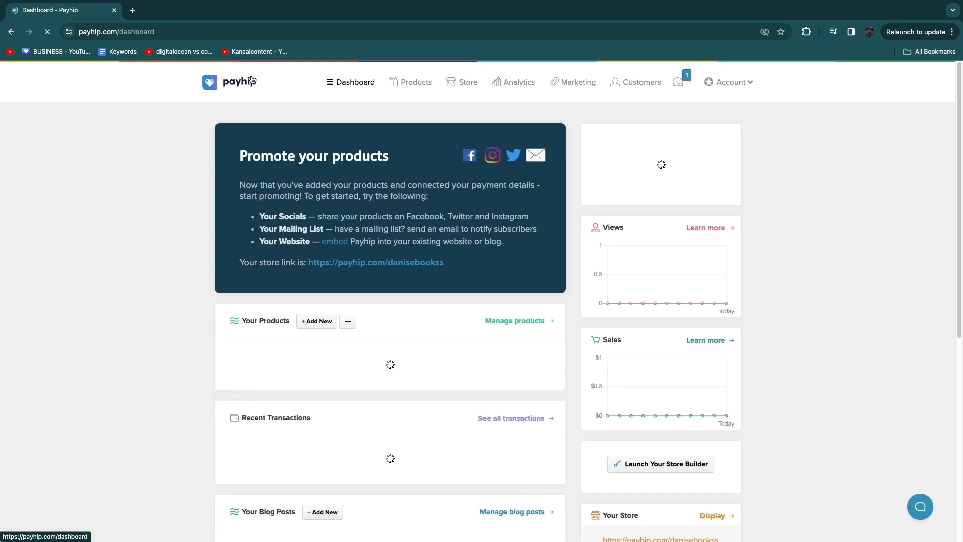